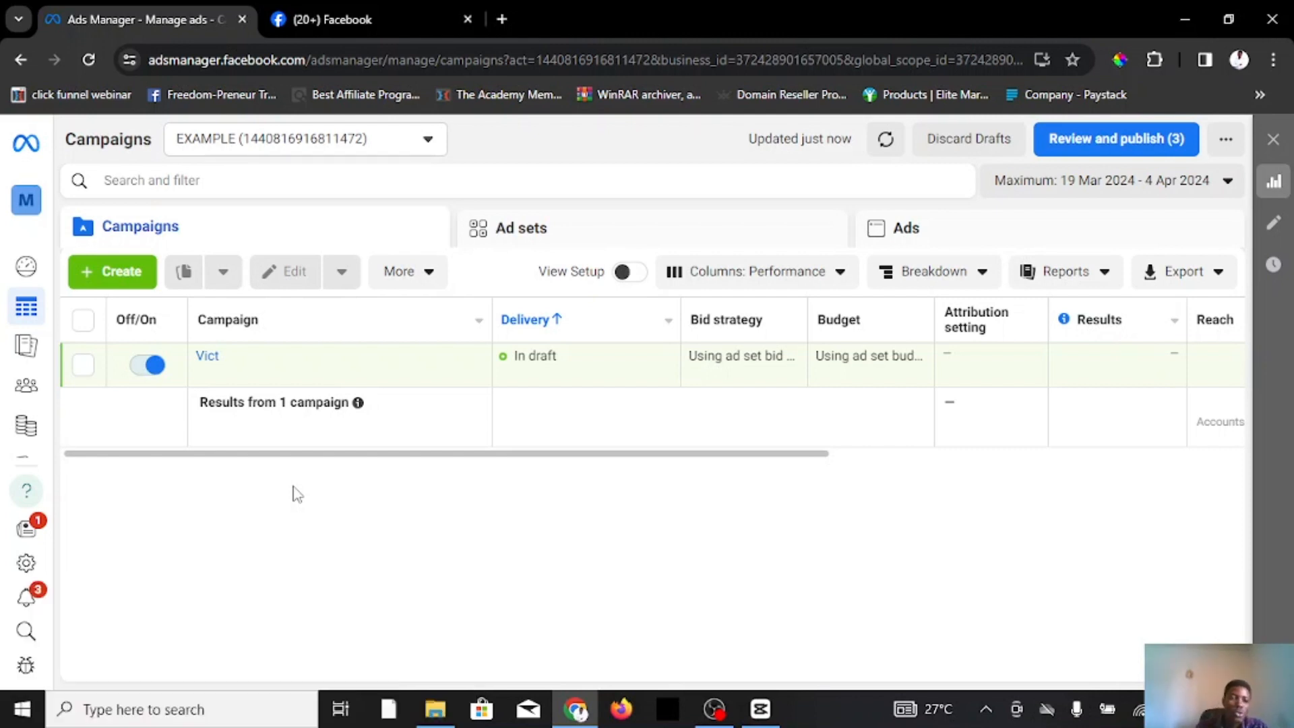
Step: Create a new campaign with the Sales objective, using the manual sales campaign setup
click(132, 269)
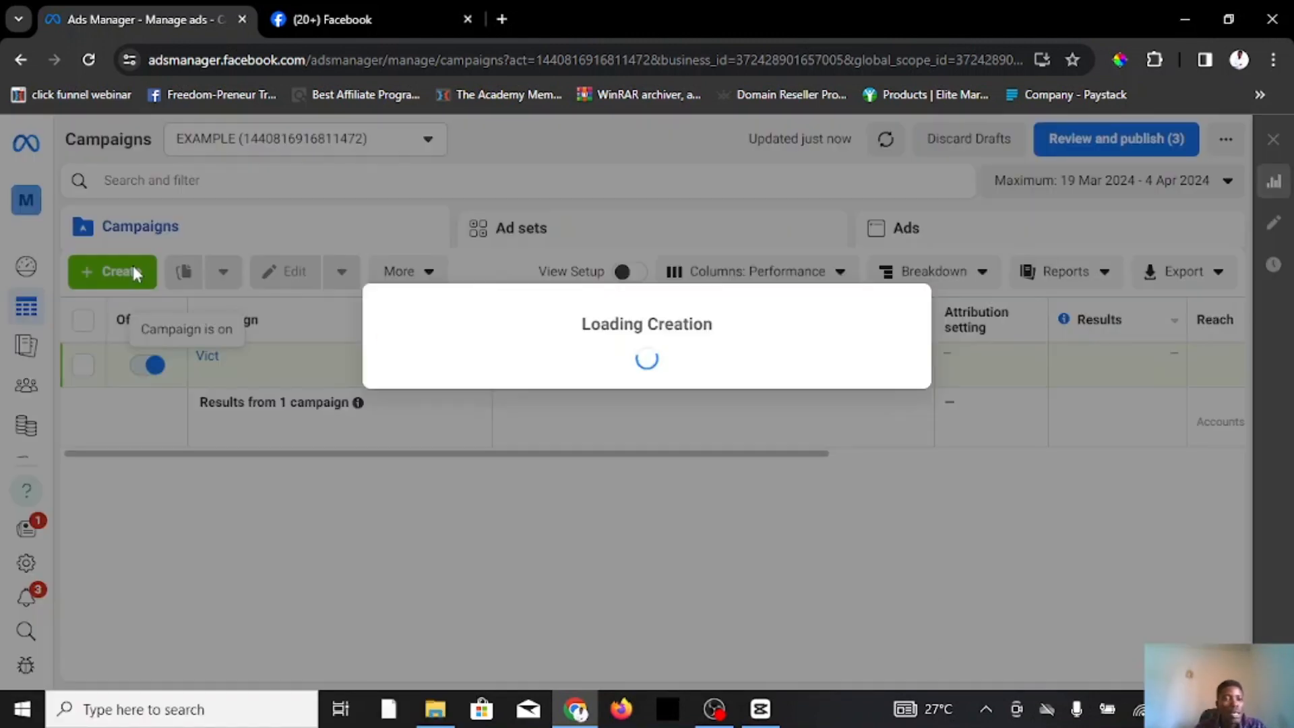
scroll(502, 485, down, 5)
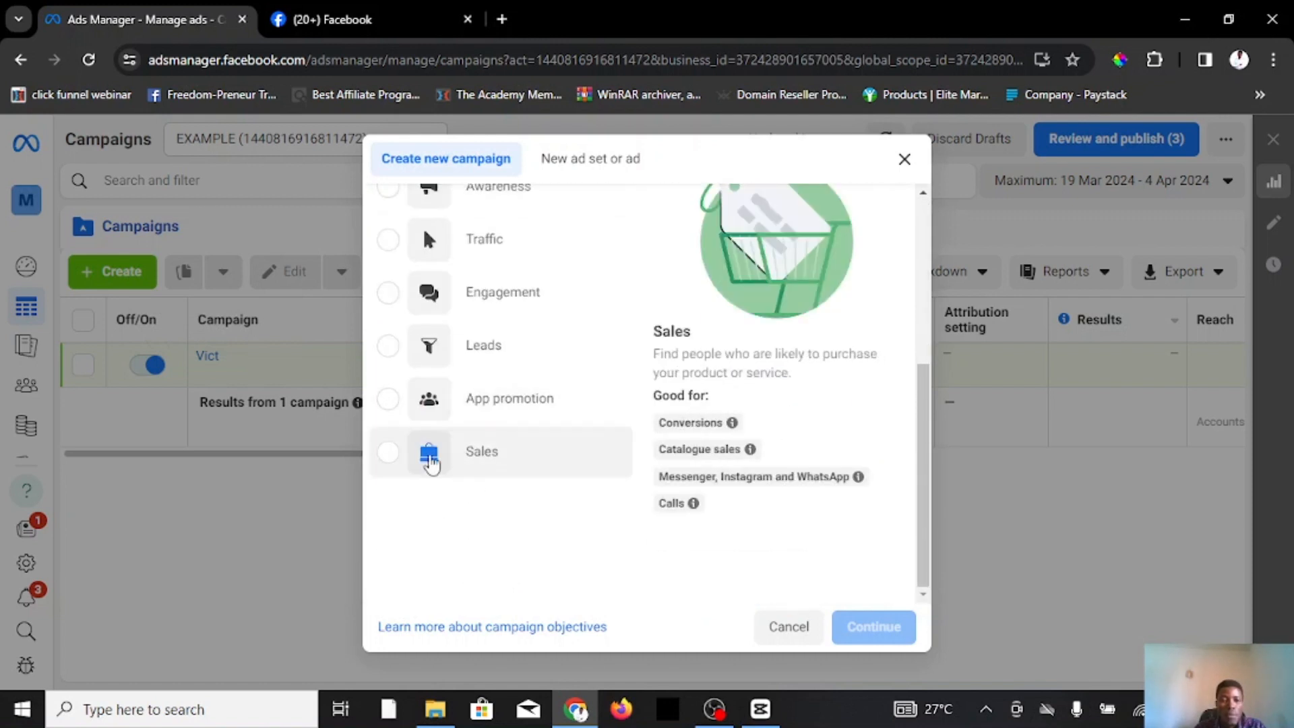
scroll(575, 398, up, 5)
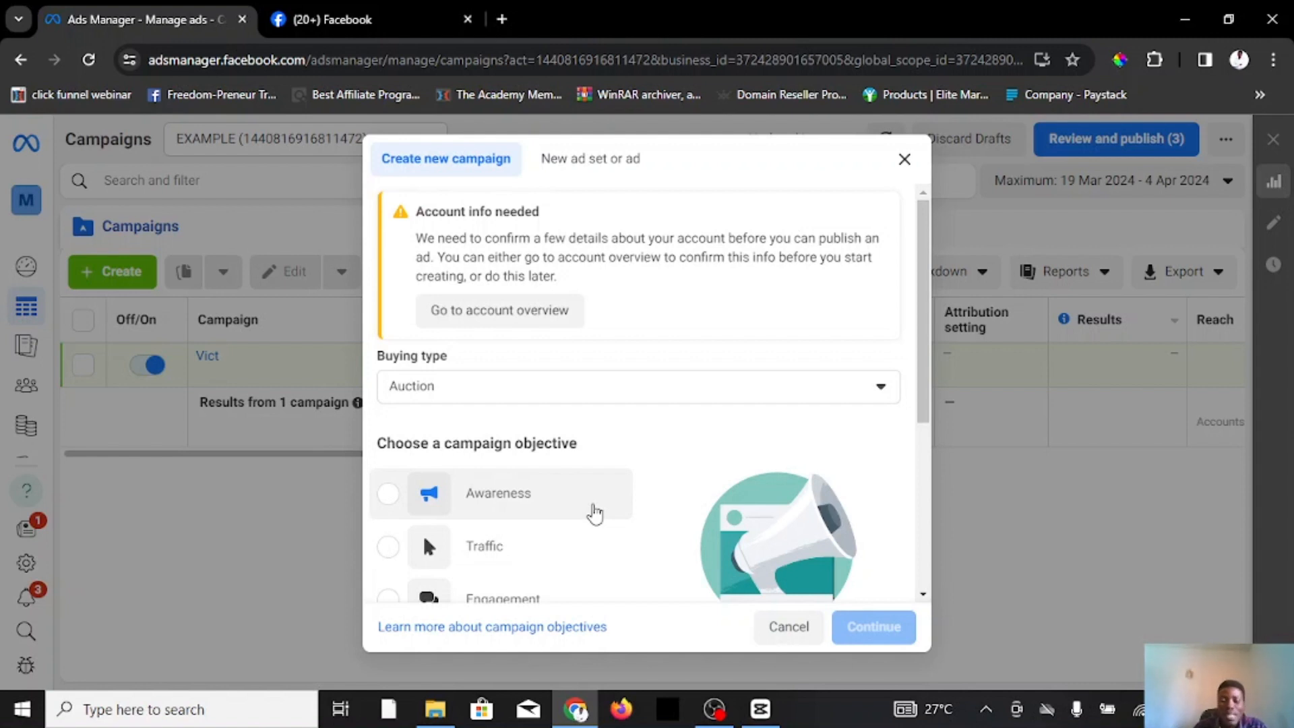
scroll(606, 472, down, 2)
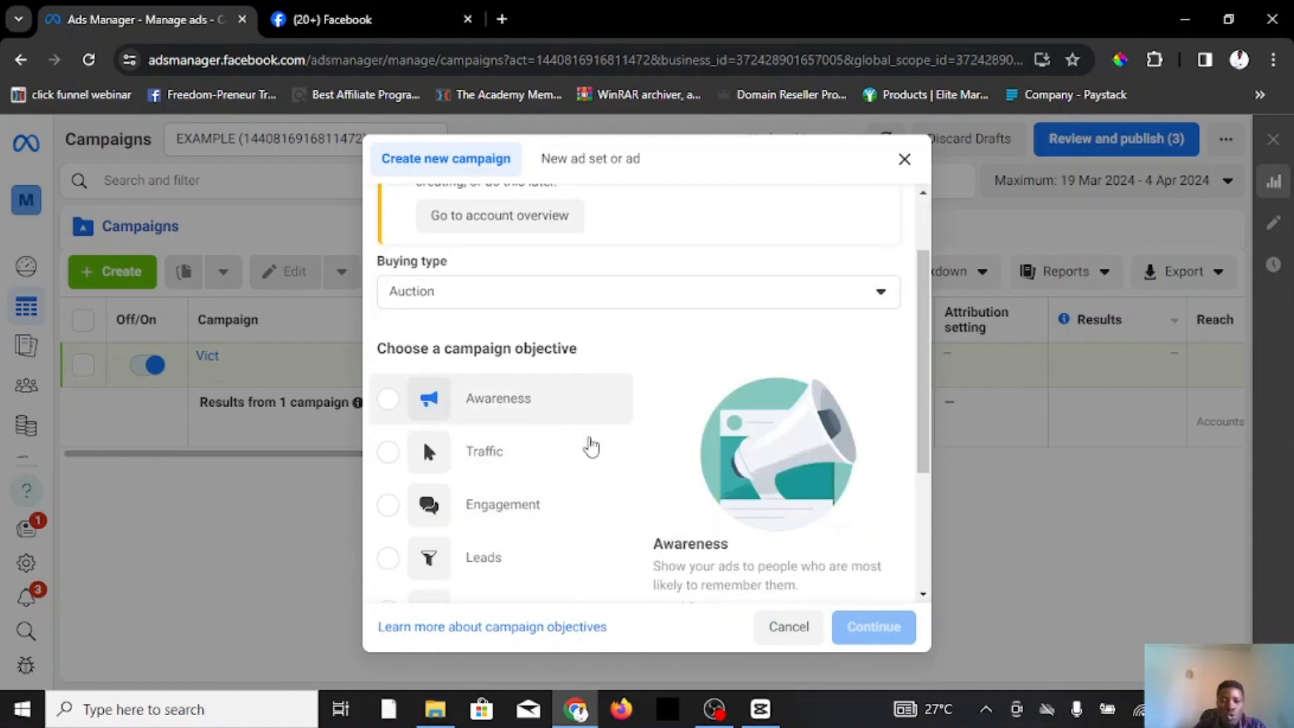
scroll(539, 485, down, 3)
scroll(519, 452, up, 3)
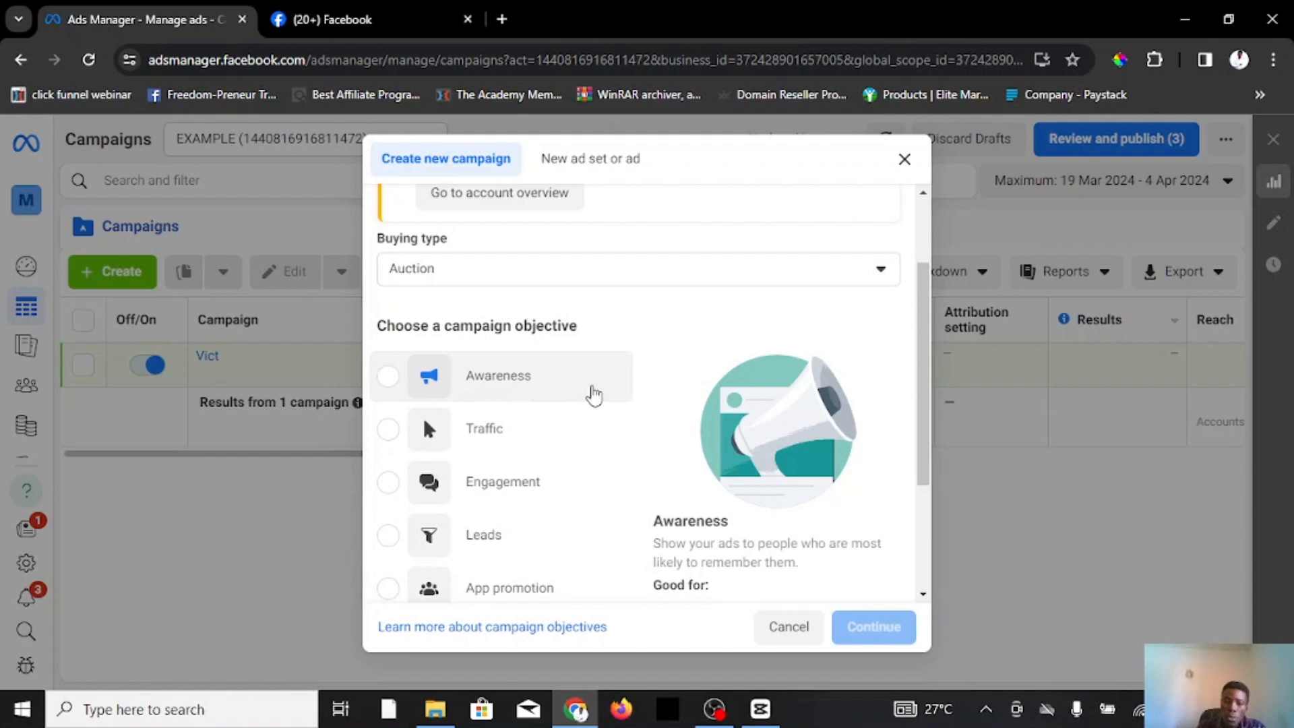
scroll(539, 465, down, 3)
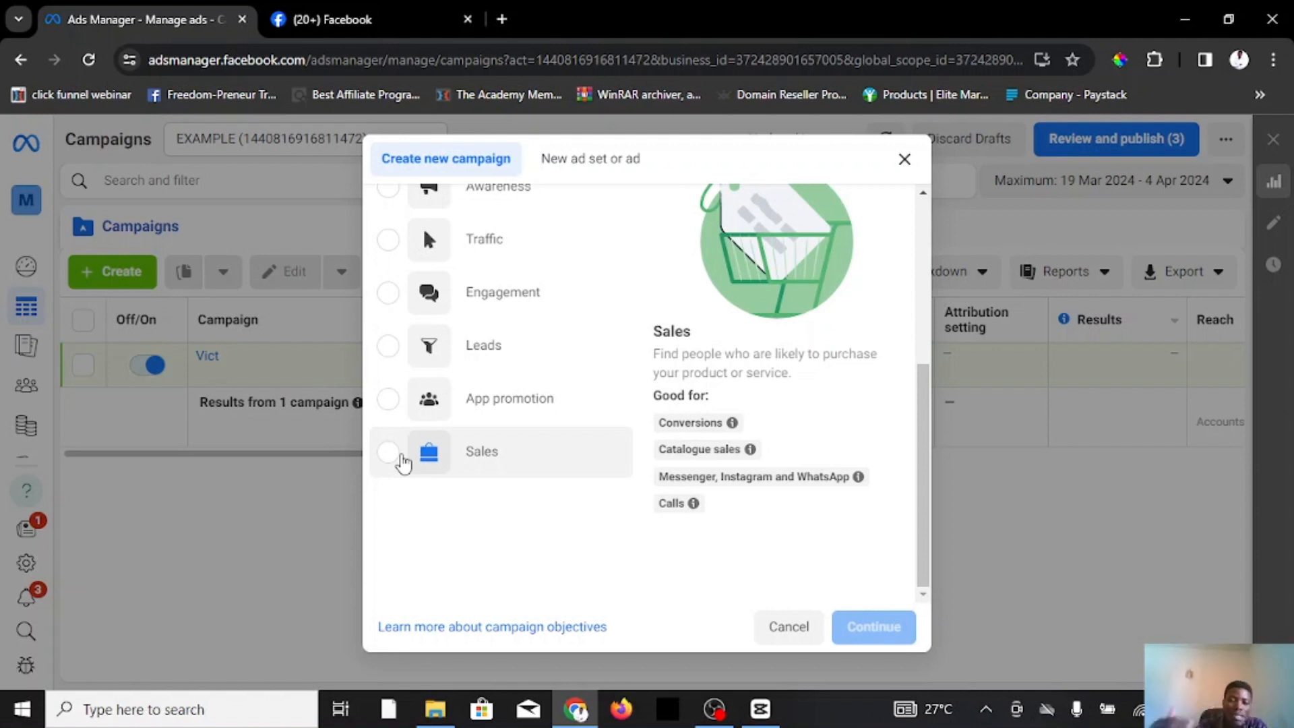
click(401, 459)
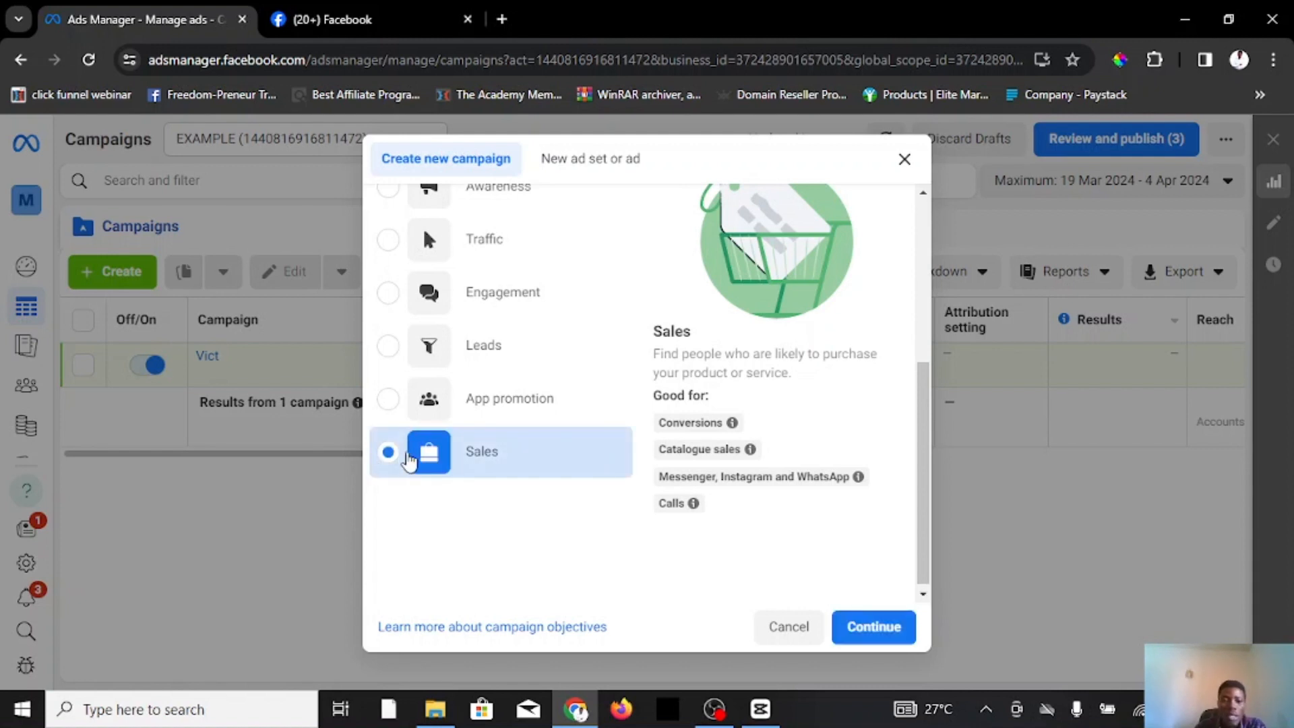
click(857, 626)
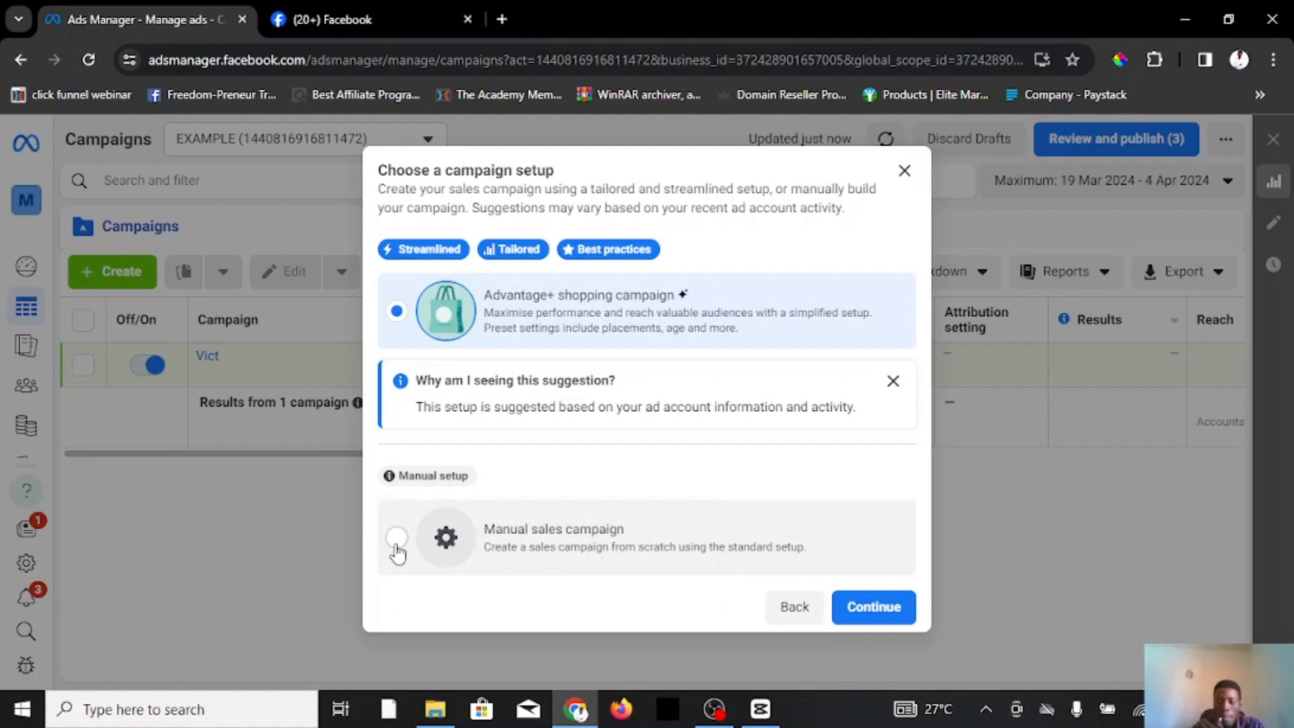
click(397, 544)
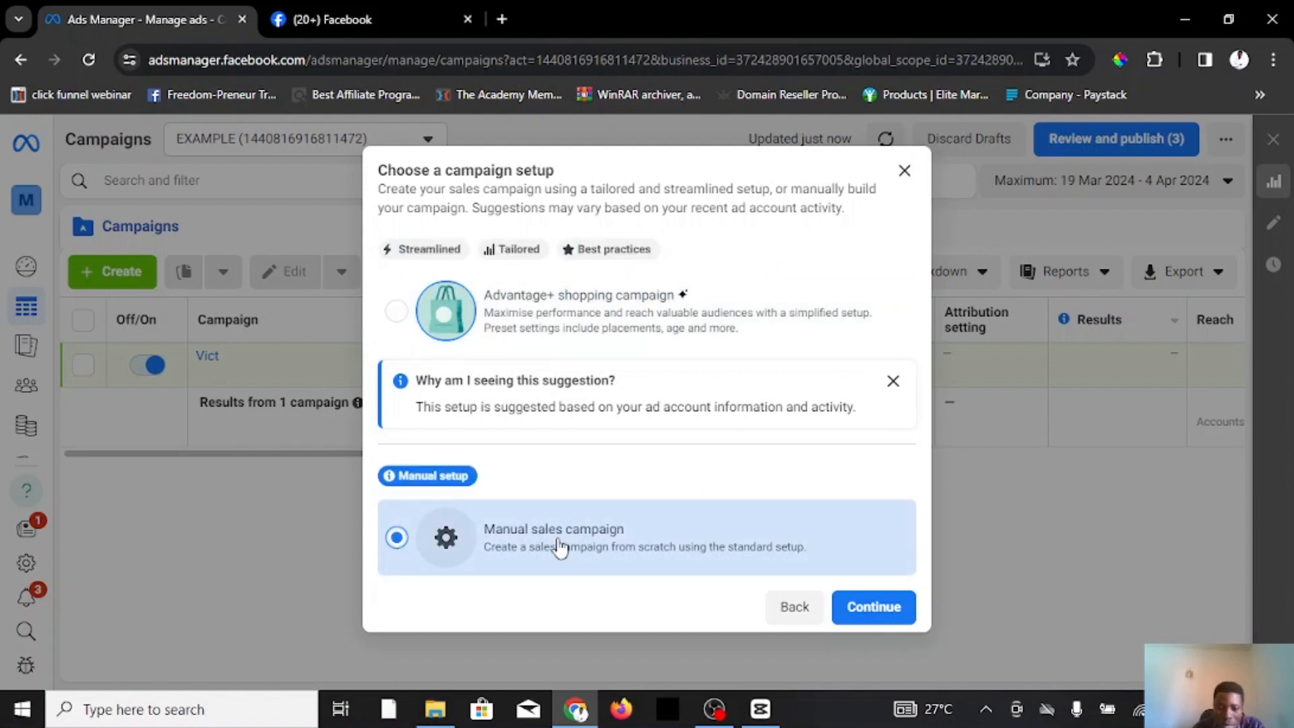
click(877, 609)
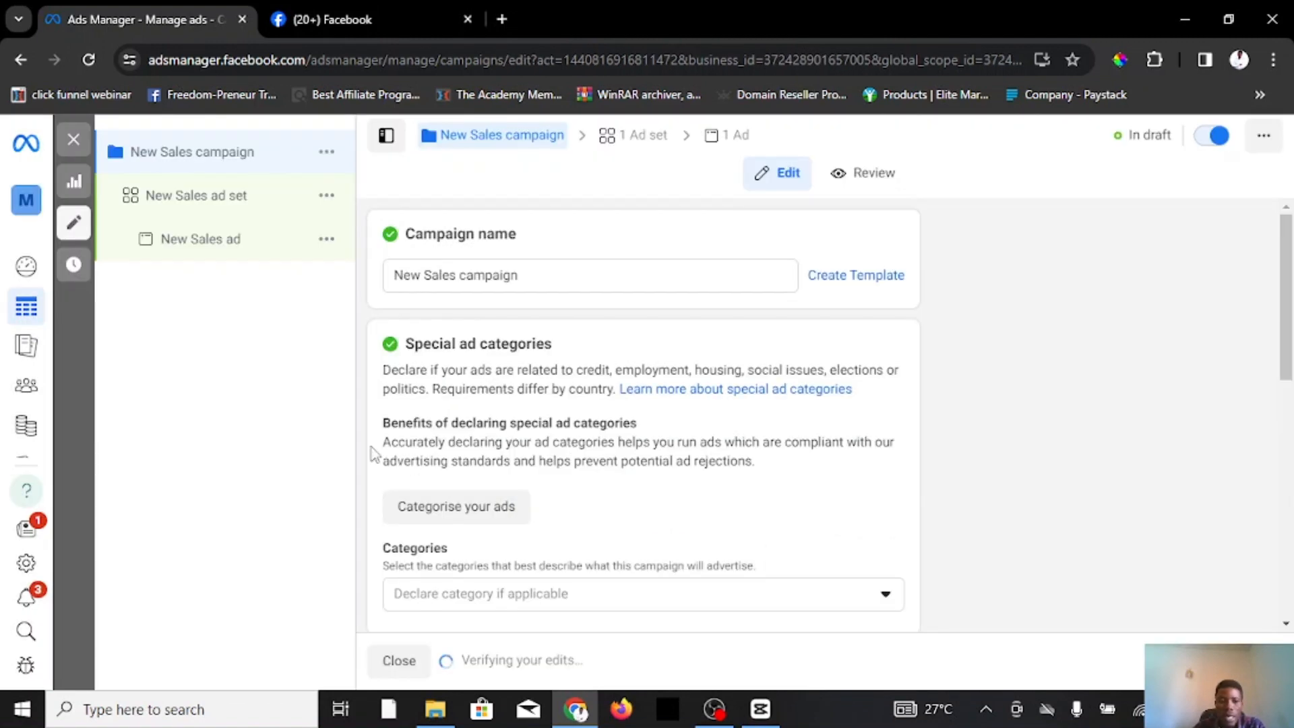
Step: Open the New Sales ad set and review its conversion, pixel, dynamic creative, budget and audience settings
click(184, 198)
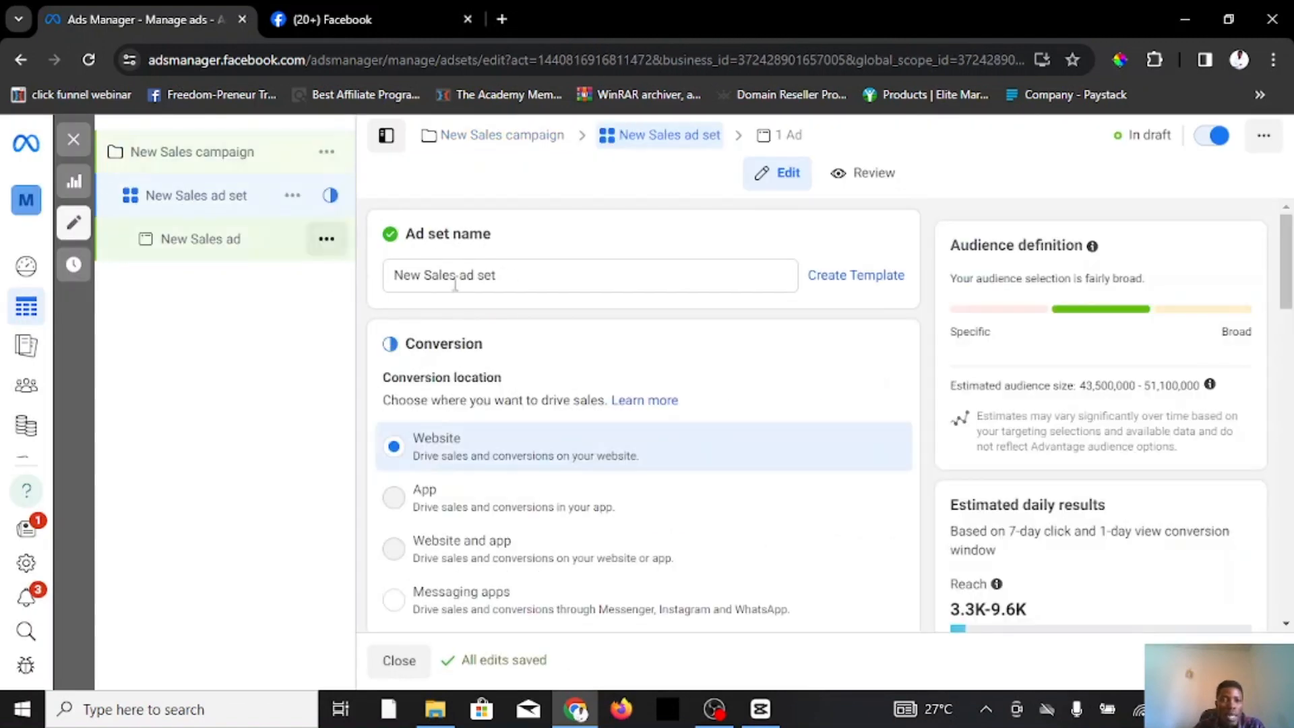
scroll(442, 375, down, 5)
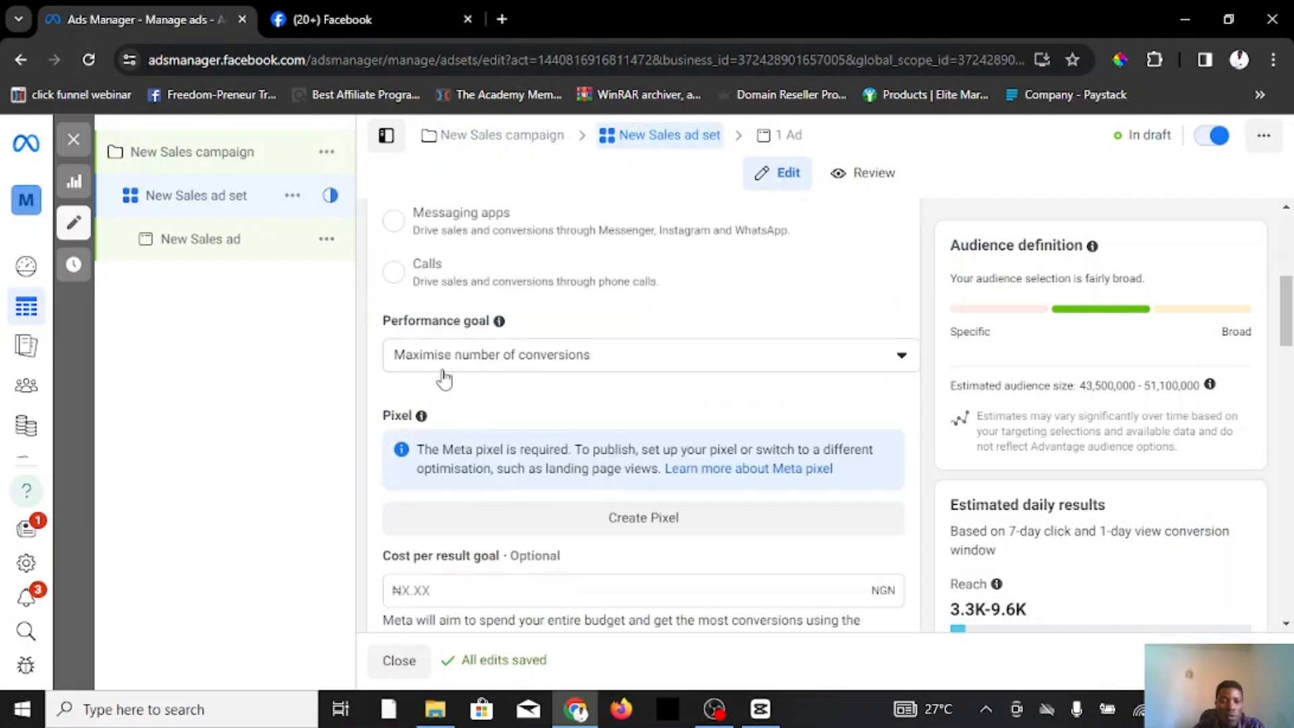
scroll(444, 370, up, 4)
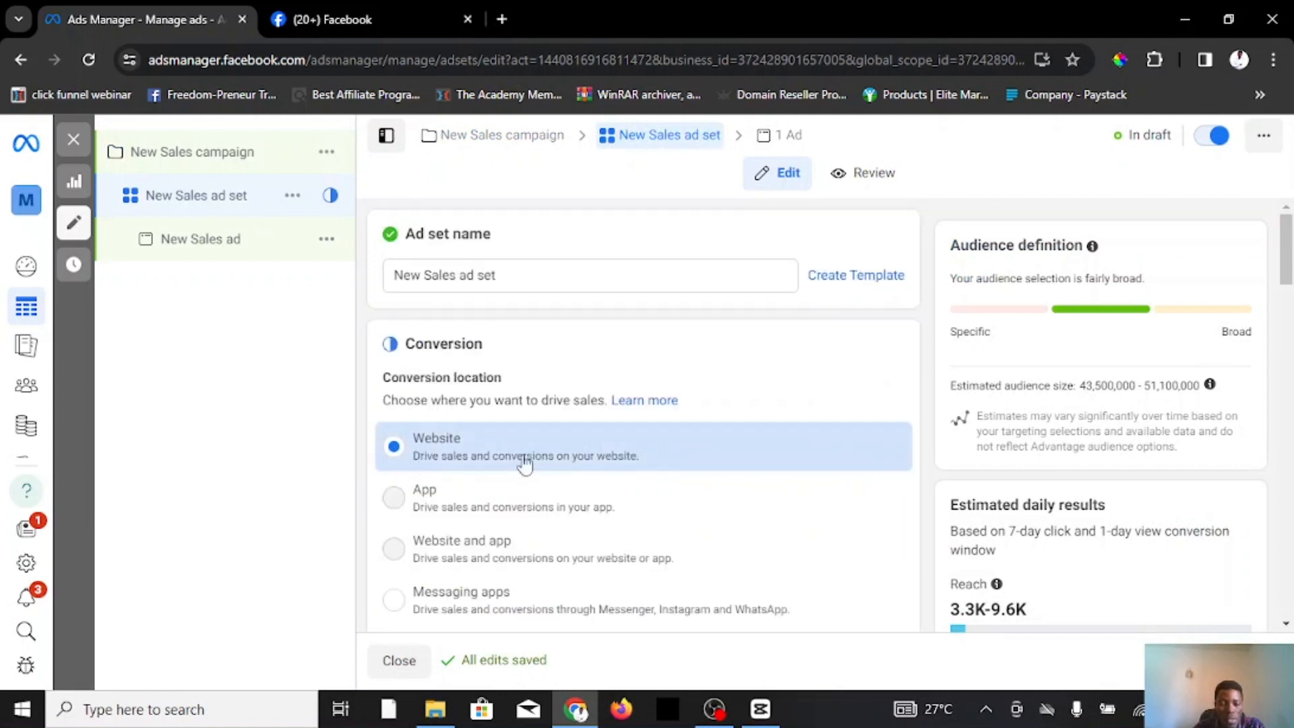
scroll(426, 463, down, 4)
scroll(465, 482, down, 3)
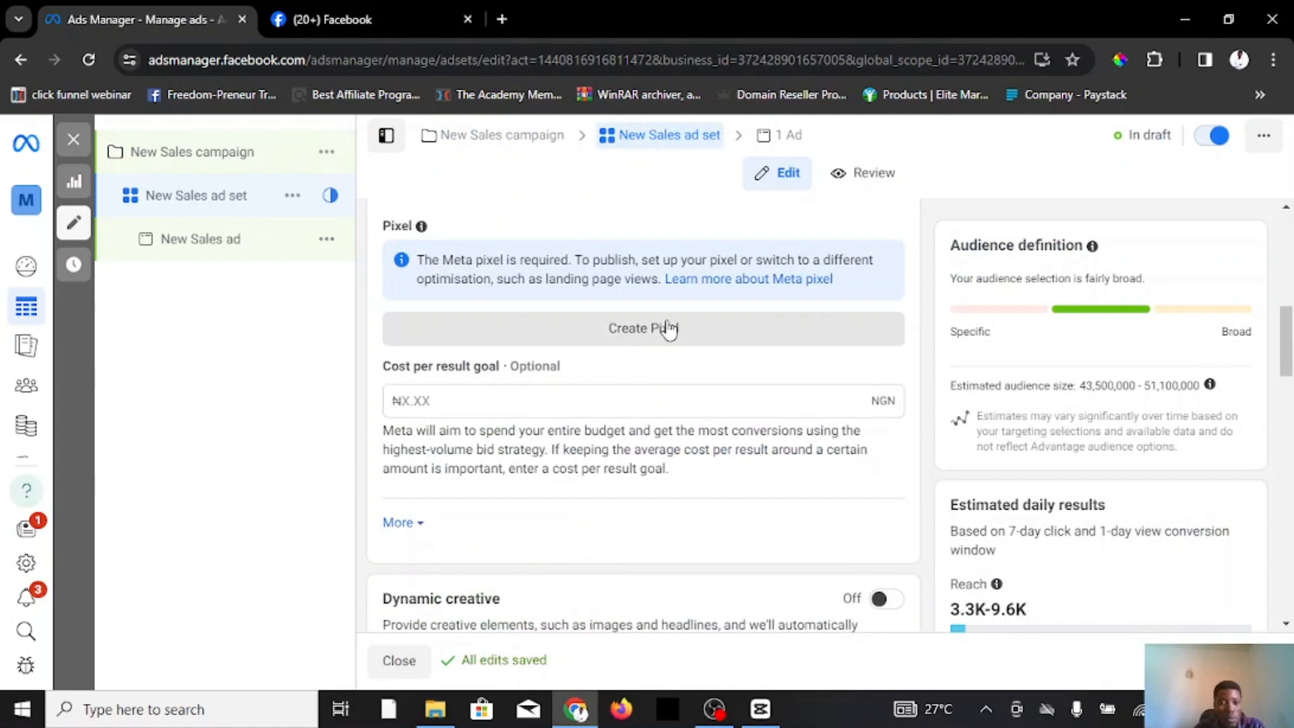
scroll(491, 431, down, 6)
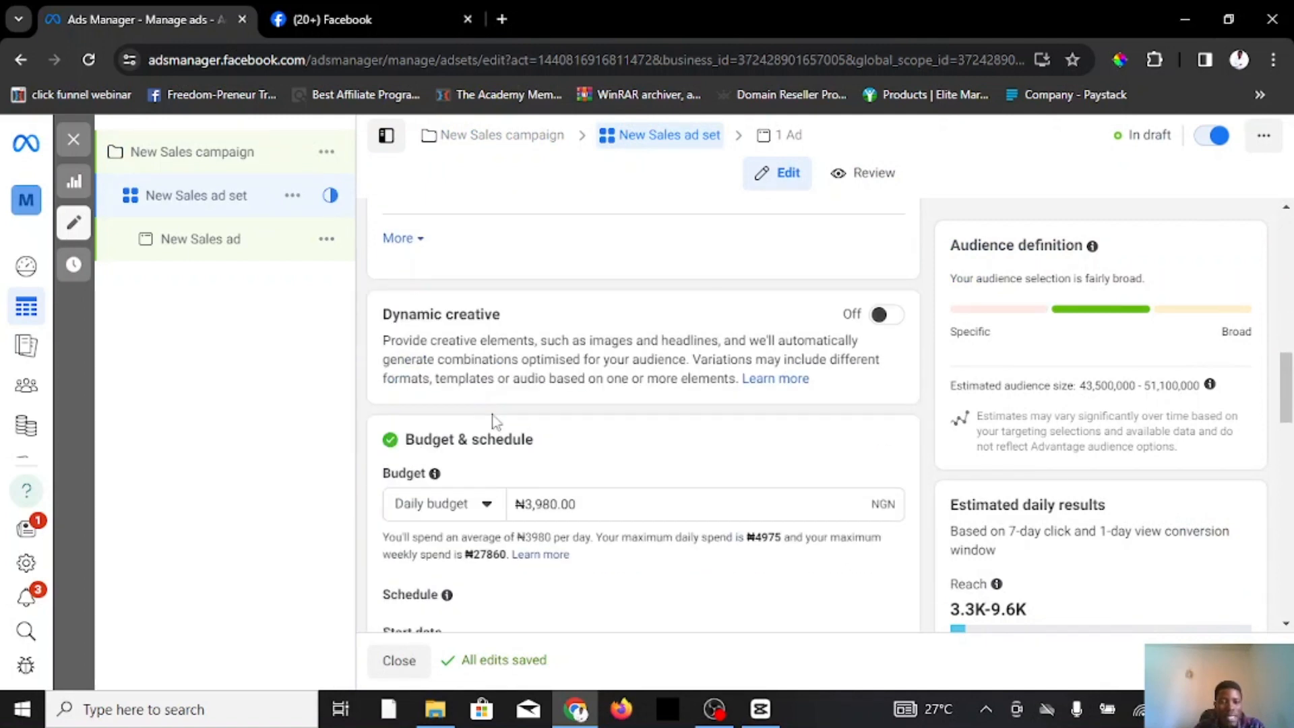
scroll(516, 455, down, 6)
scroll(465, 438, down, 4)
scroll(465, 454, down, 3)
Step: Edit the ad set's audience locations so that Nigeria includes only cities
scroll(445, 377, up, 3)
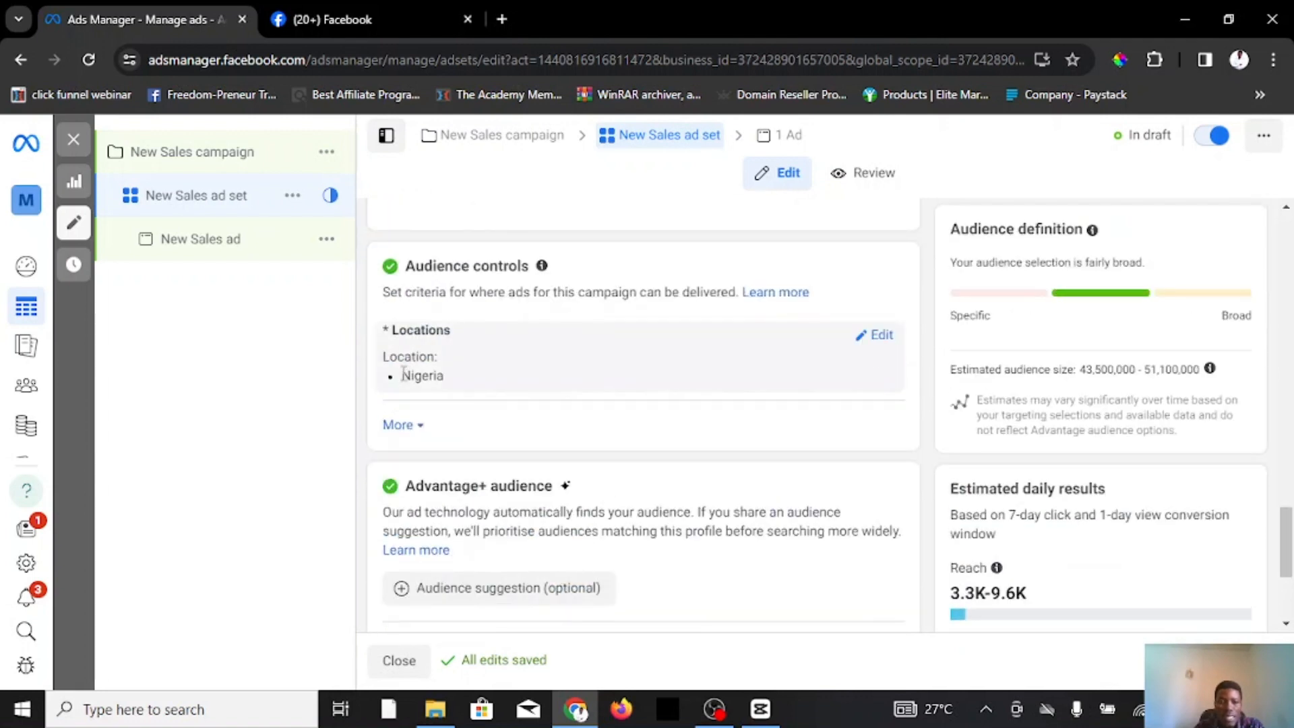
click(873, 336)
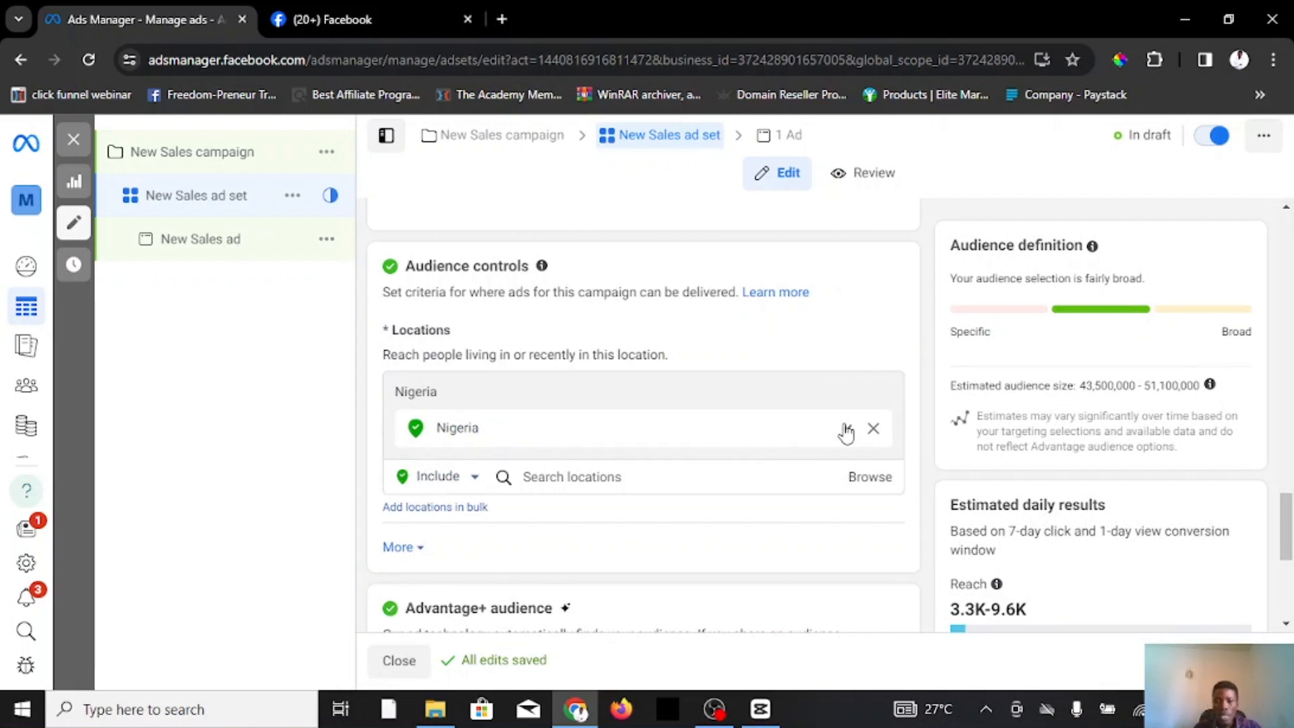
click(846, 430)
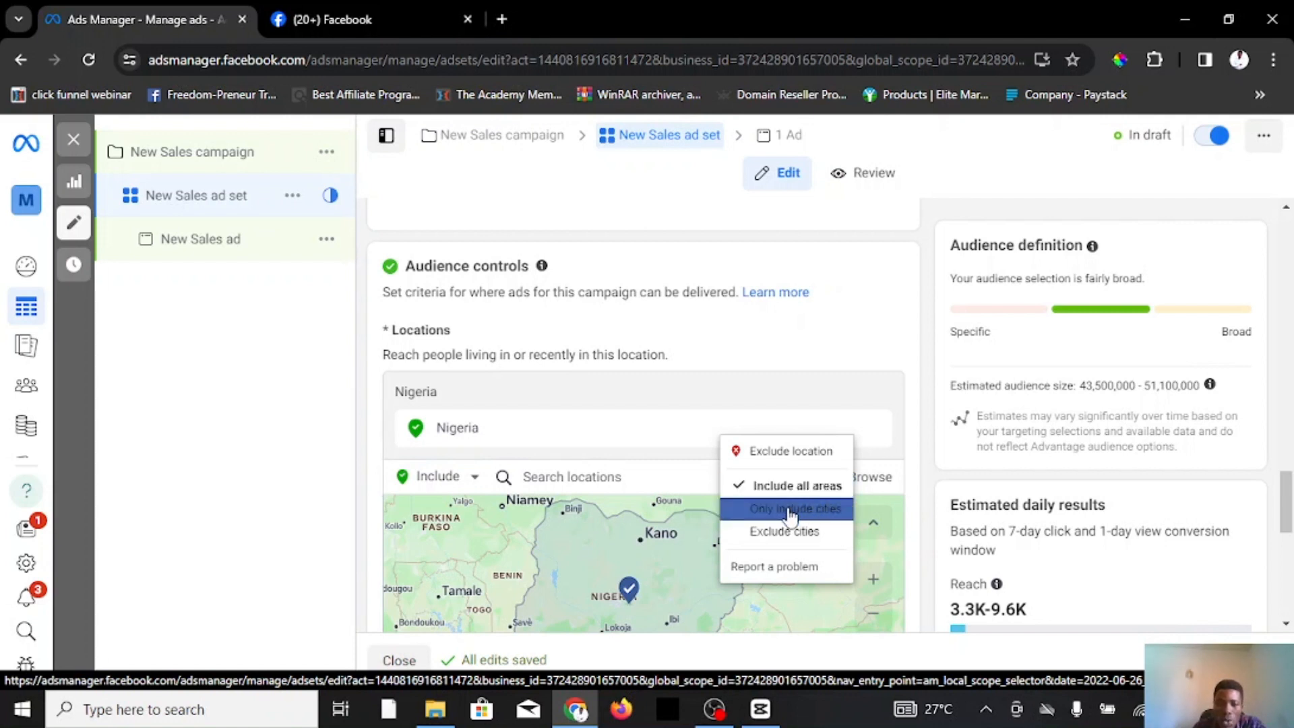
click(790, 516)
scroll(755, 341, down, 3)
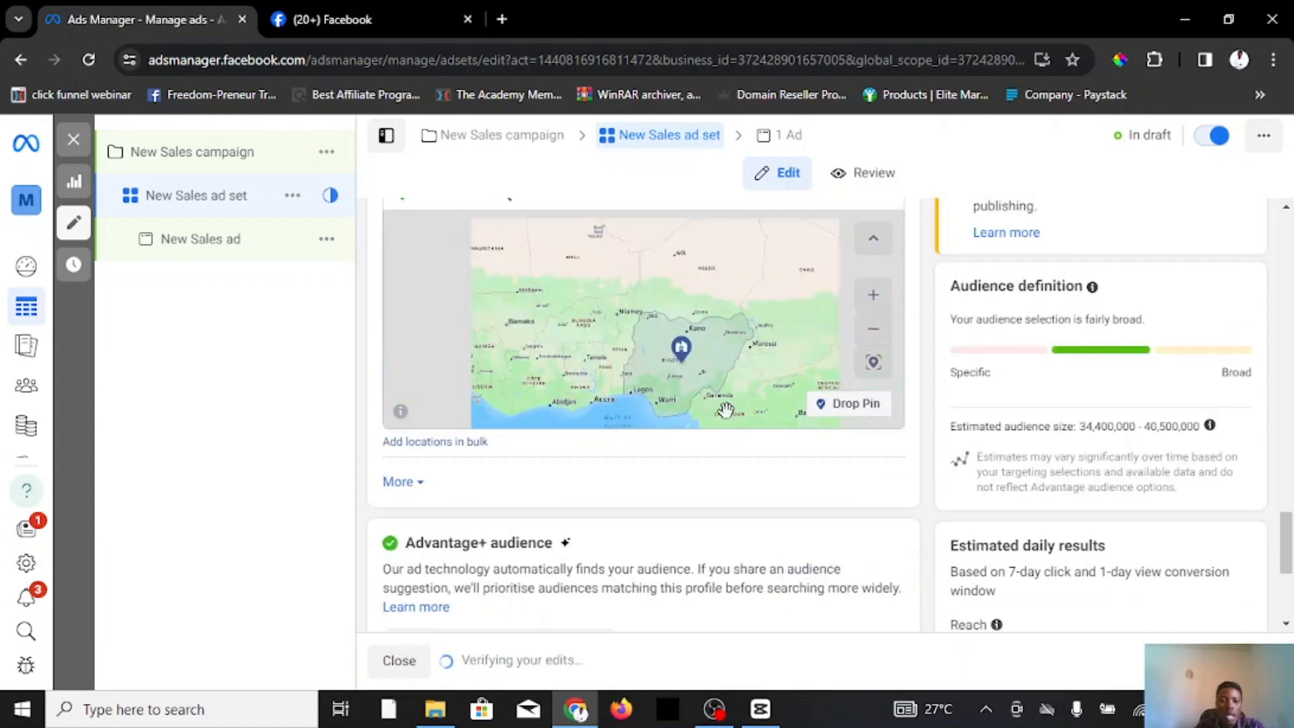
scroll(606, 452, up, 5)
scroll(719, 438, down, 5)
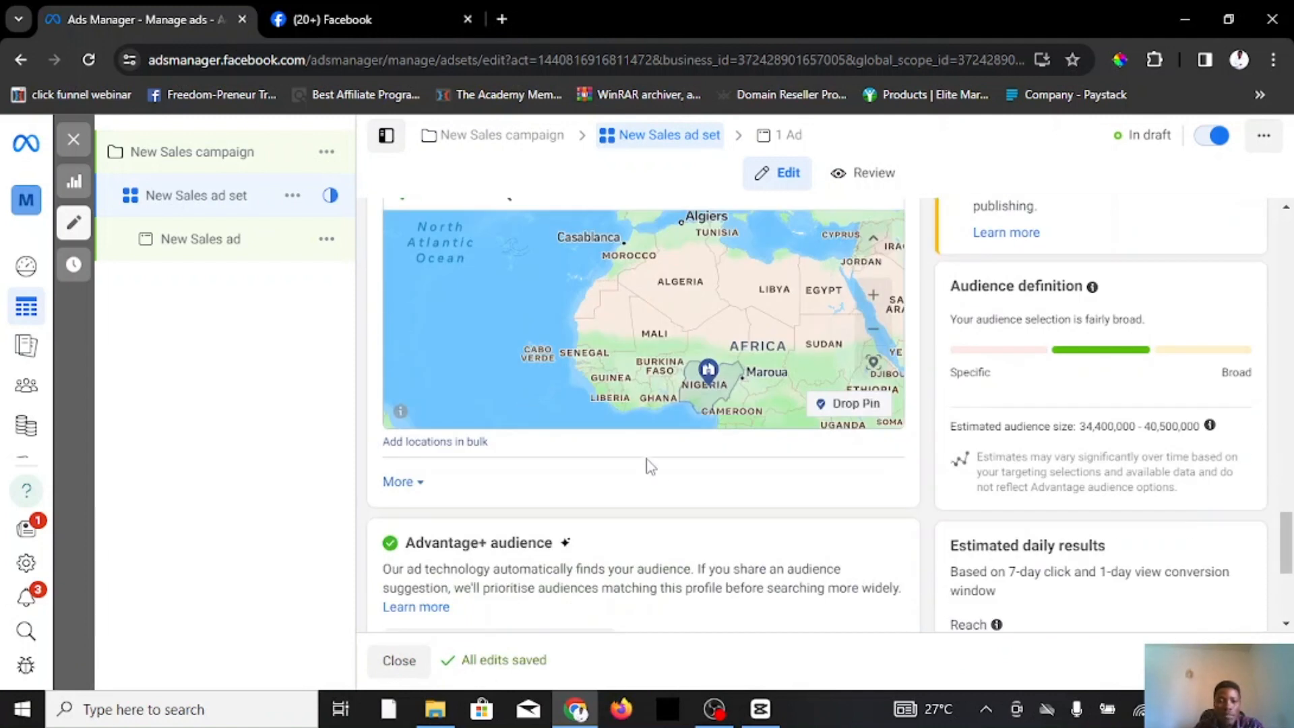
scroll(648, 458, up, 4)
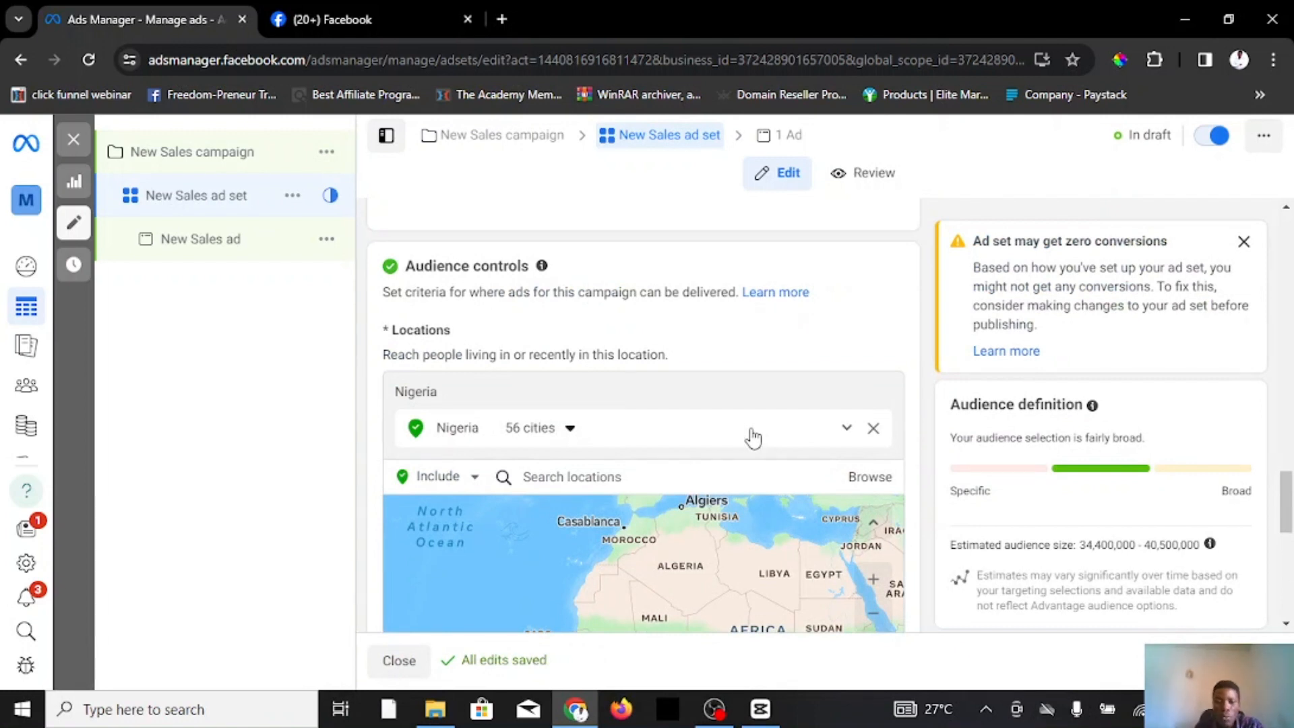
Step: Switch the ad set from Advantage+ audience to the original audience options
scroll(805, 328, down, 5)
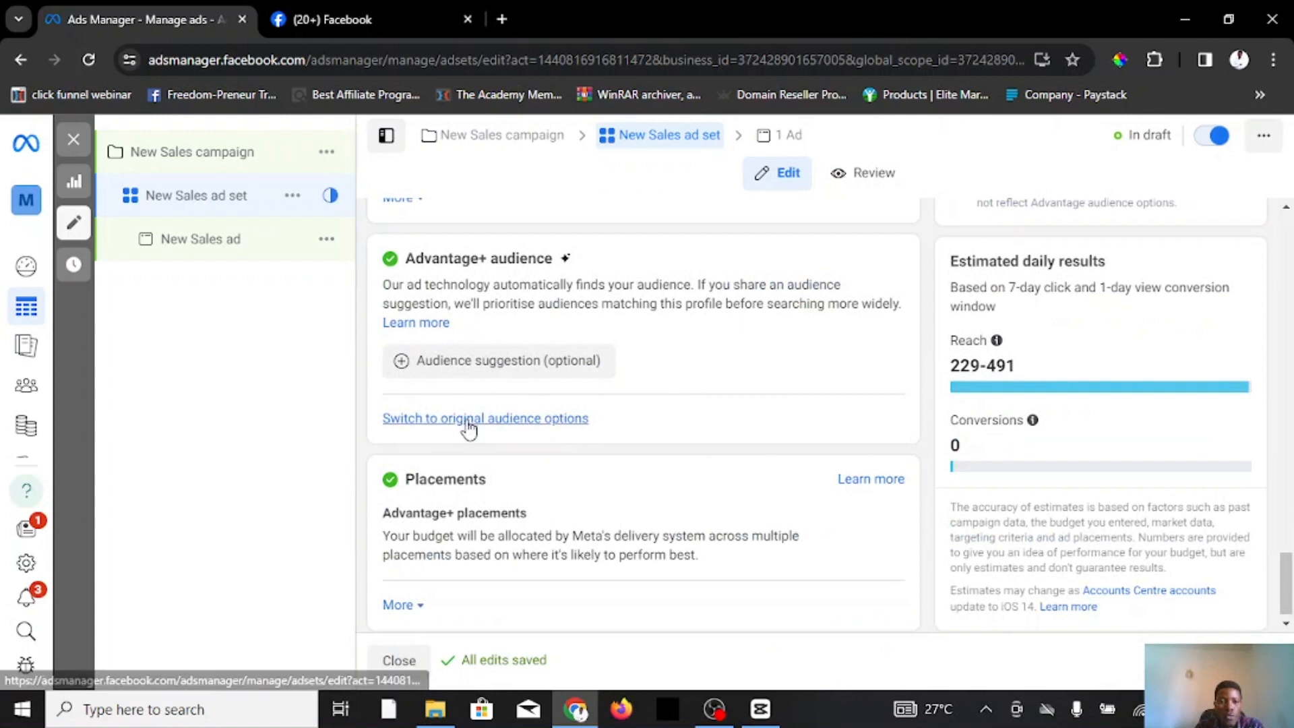
click(535, 419)
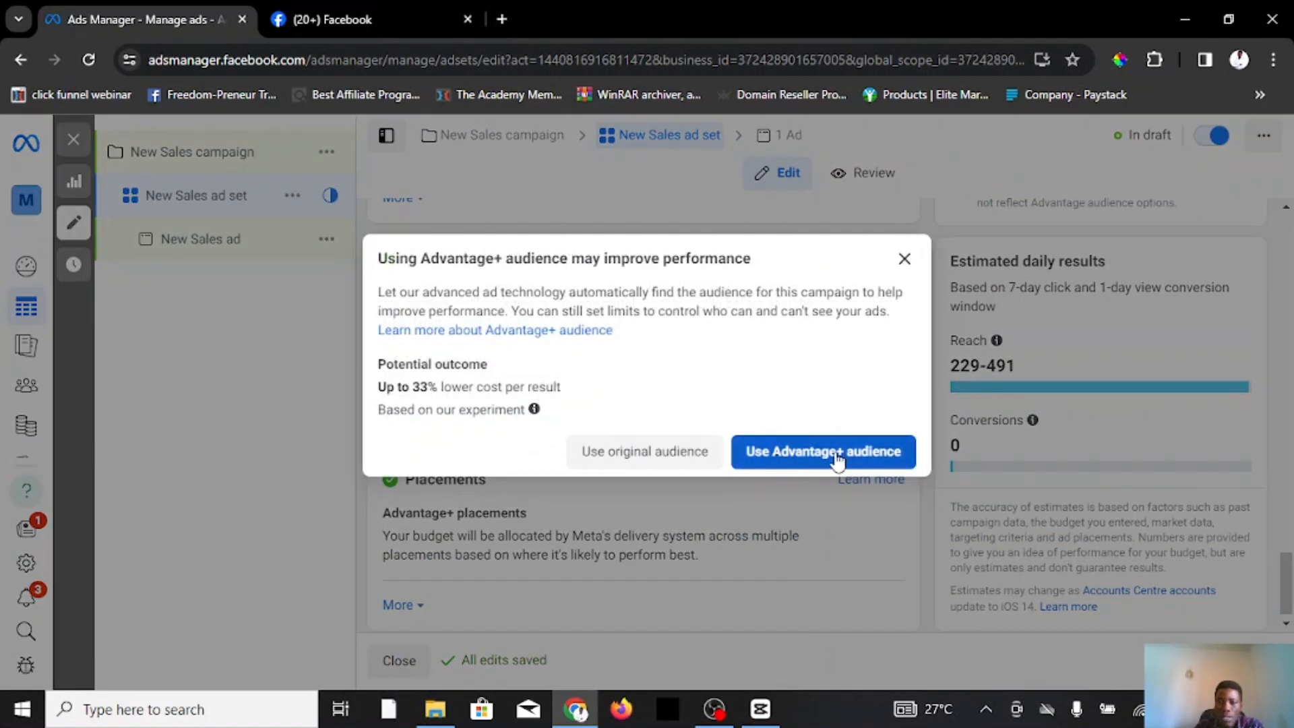
click(613, 458)
scroll(613, 462, down, 8)
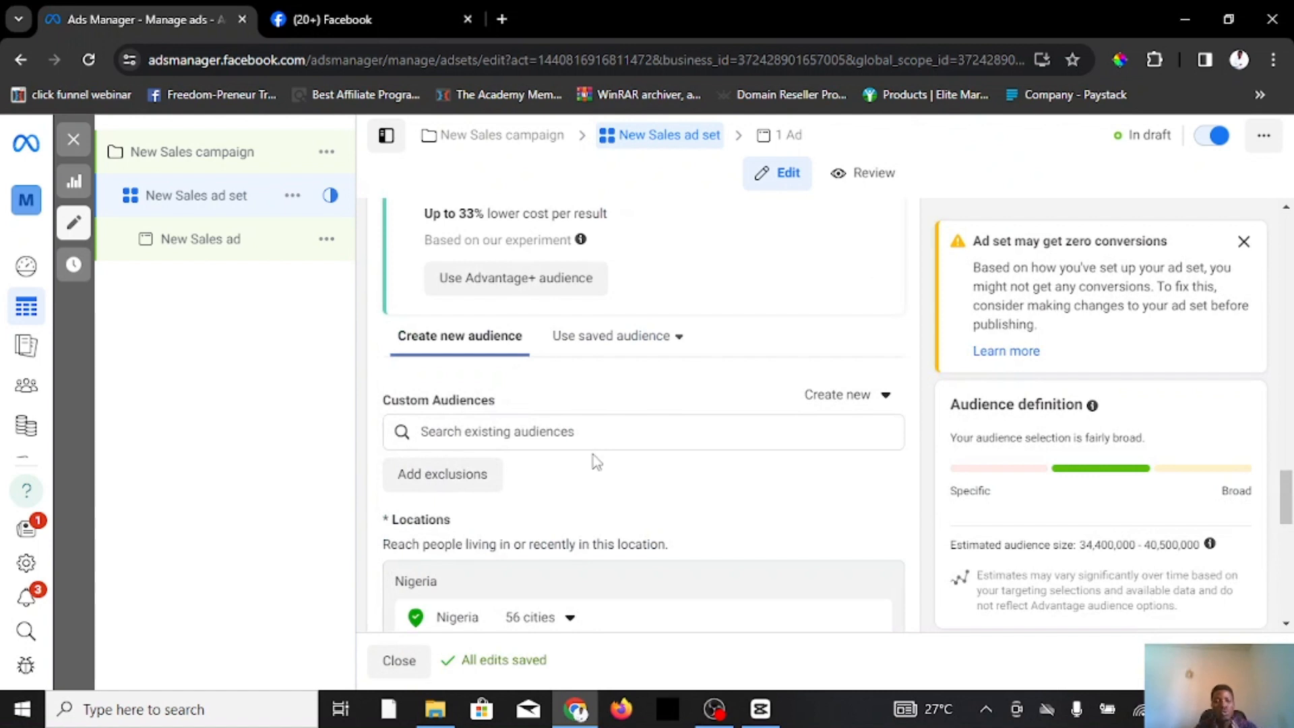
scroll(597, 462, up, 9)
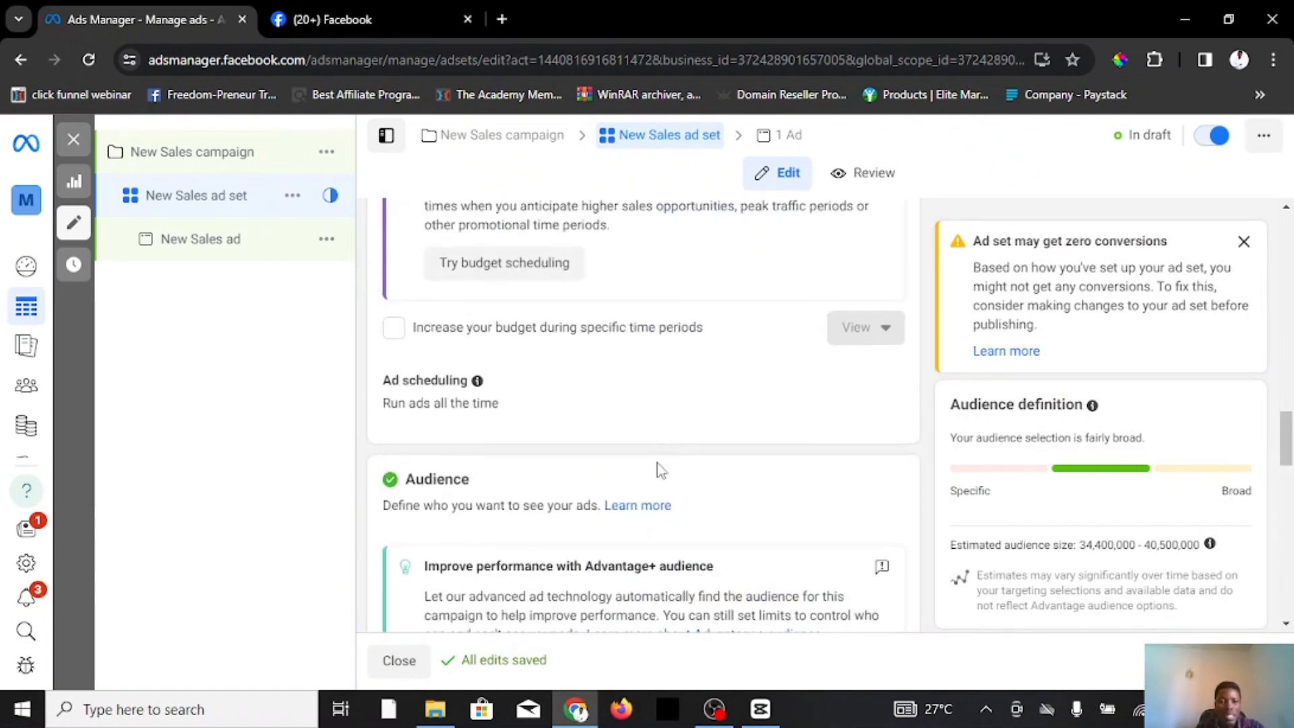
scroll(660, 470, down, 11)
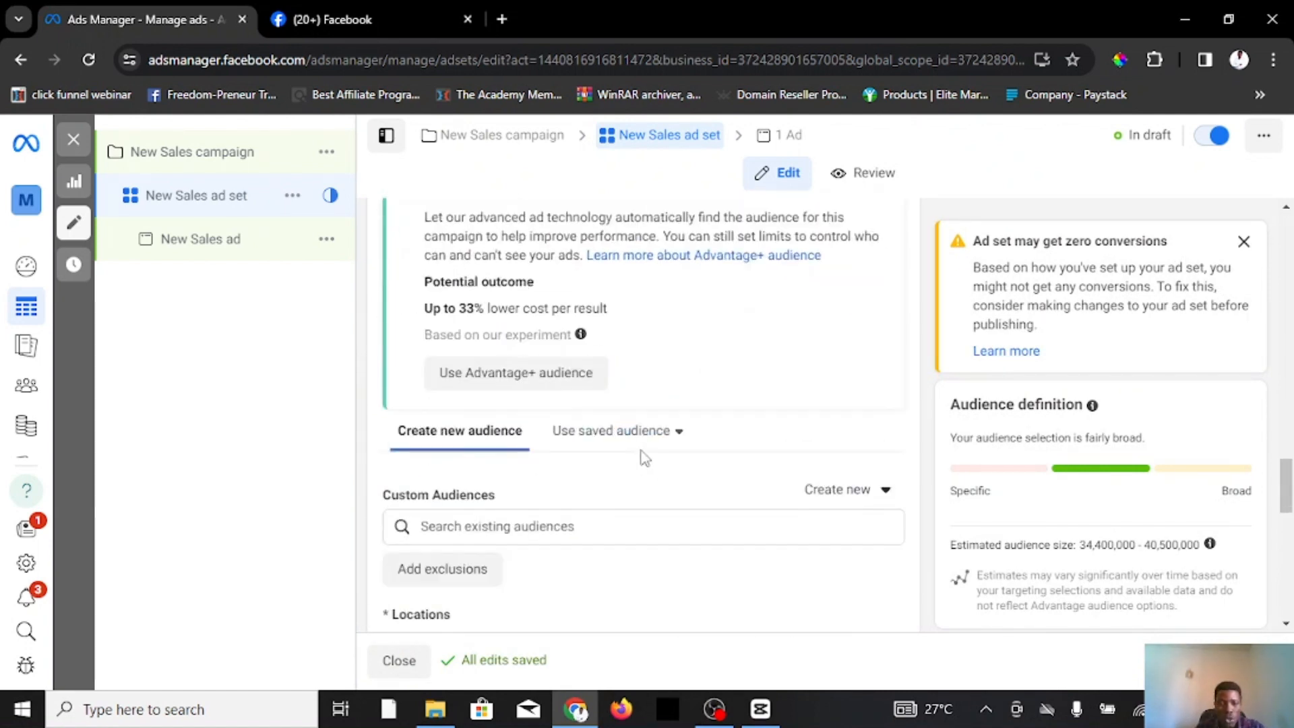
Step: Search the detailed targeting for "men clothing" and add the Men's clothing interest
scroll(507, 444, down, 4)
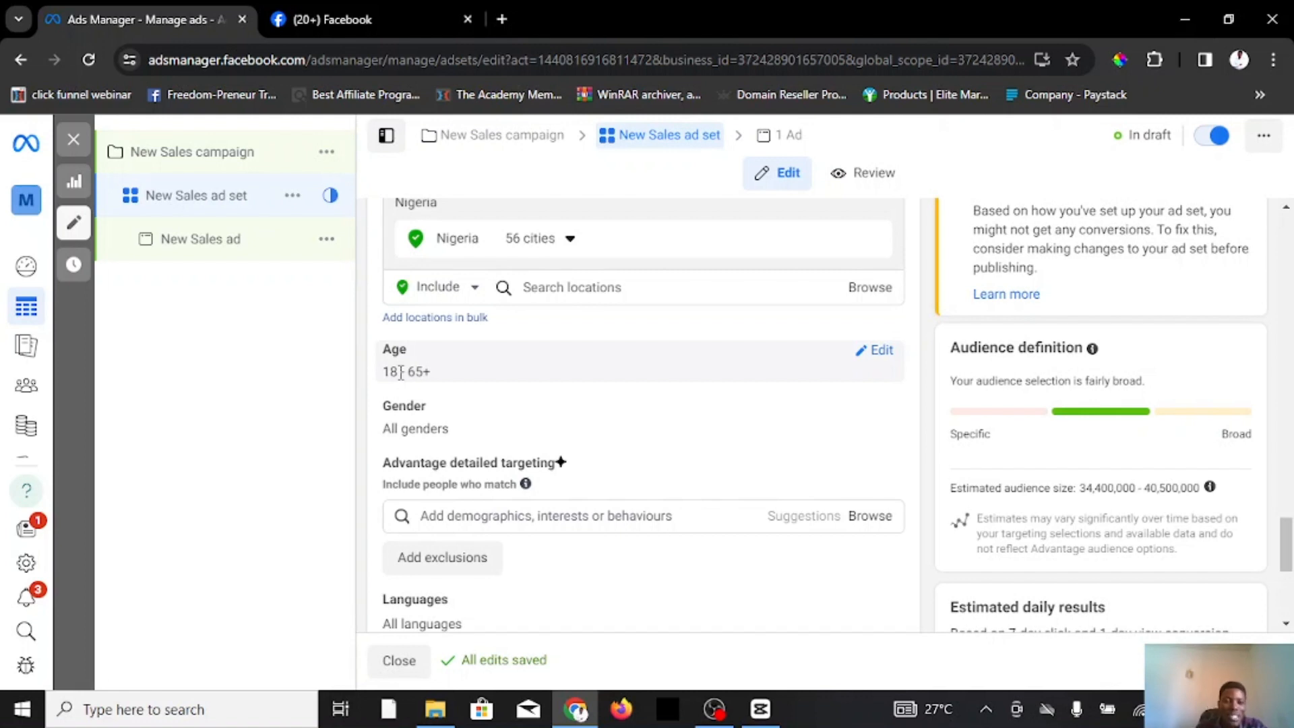
scroll(532, 502, down, 1)
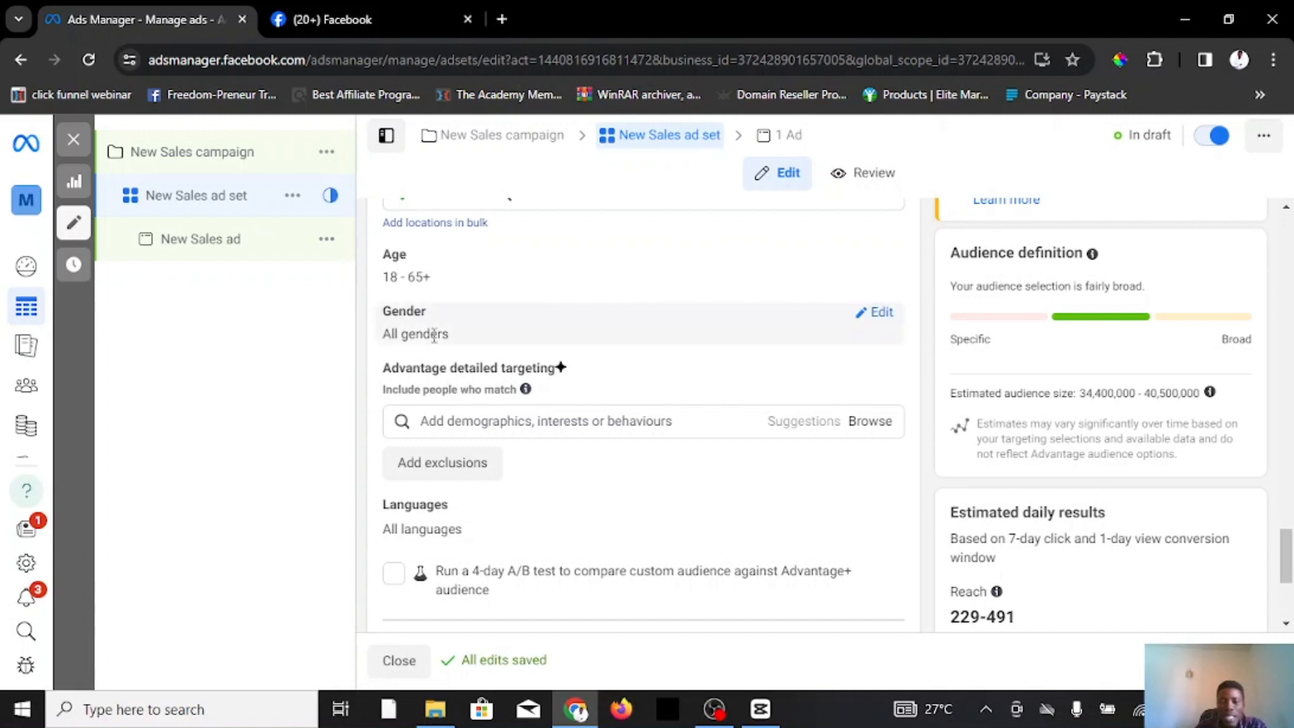
click(484, 426)
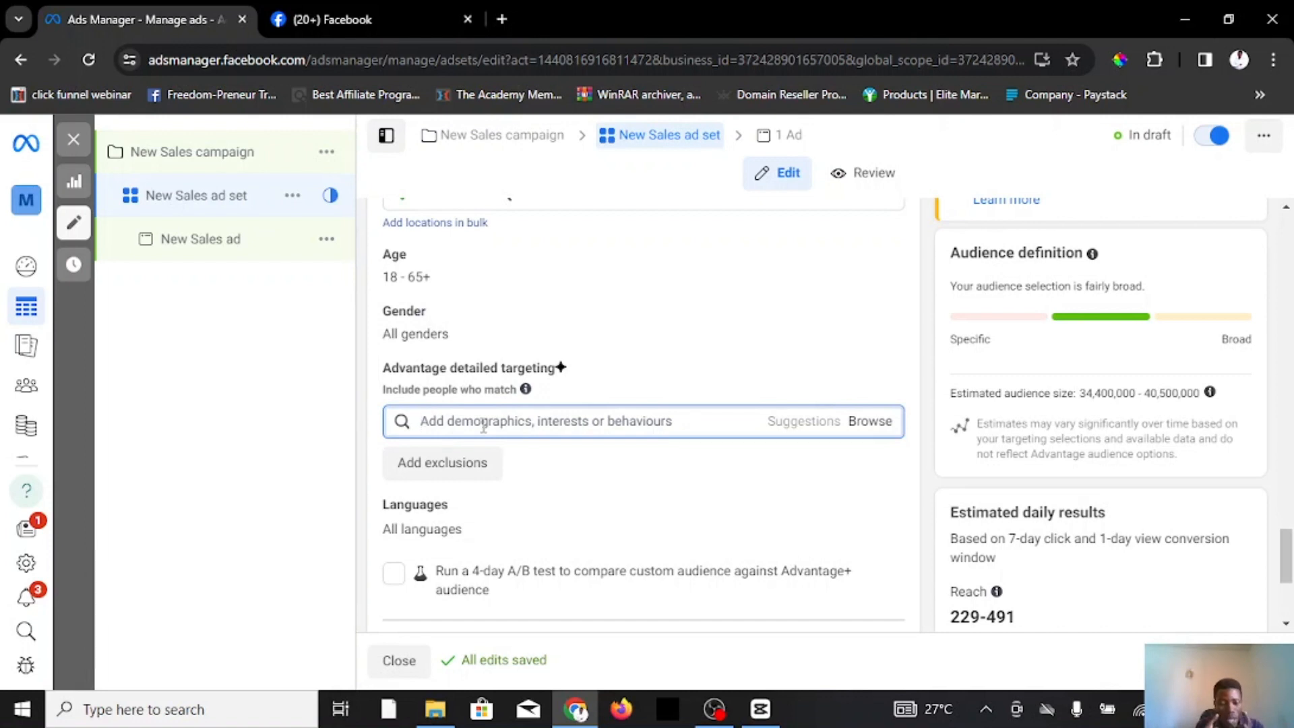
text(men ware)
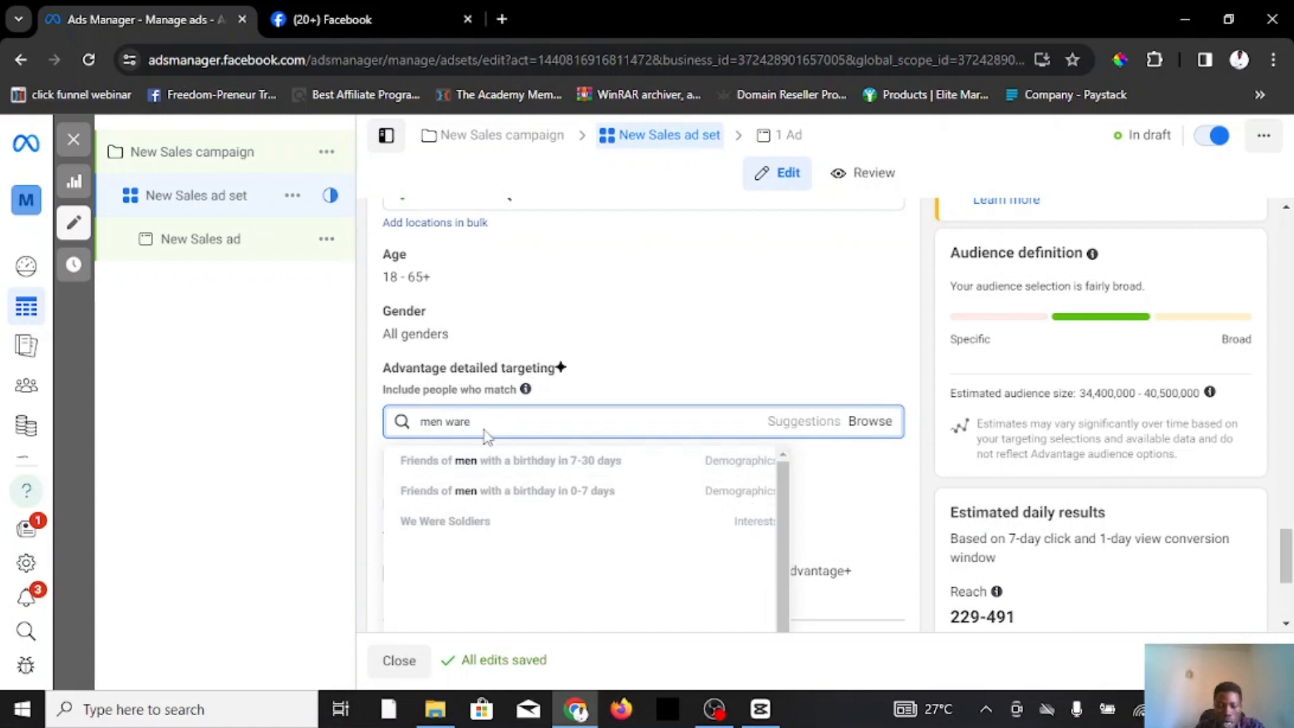
key(BackSpace)
key(BackSpace)
key(BackSpace)
text(clo)
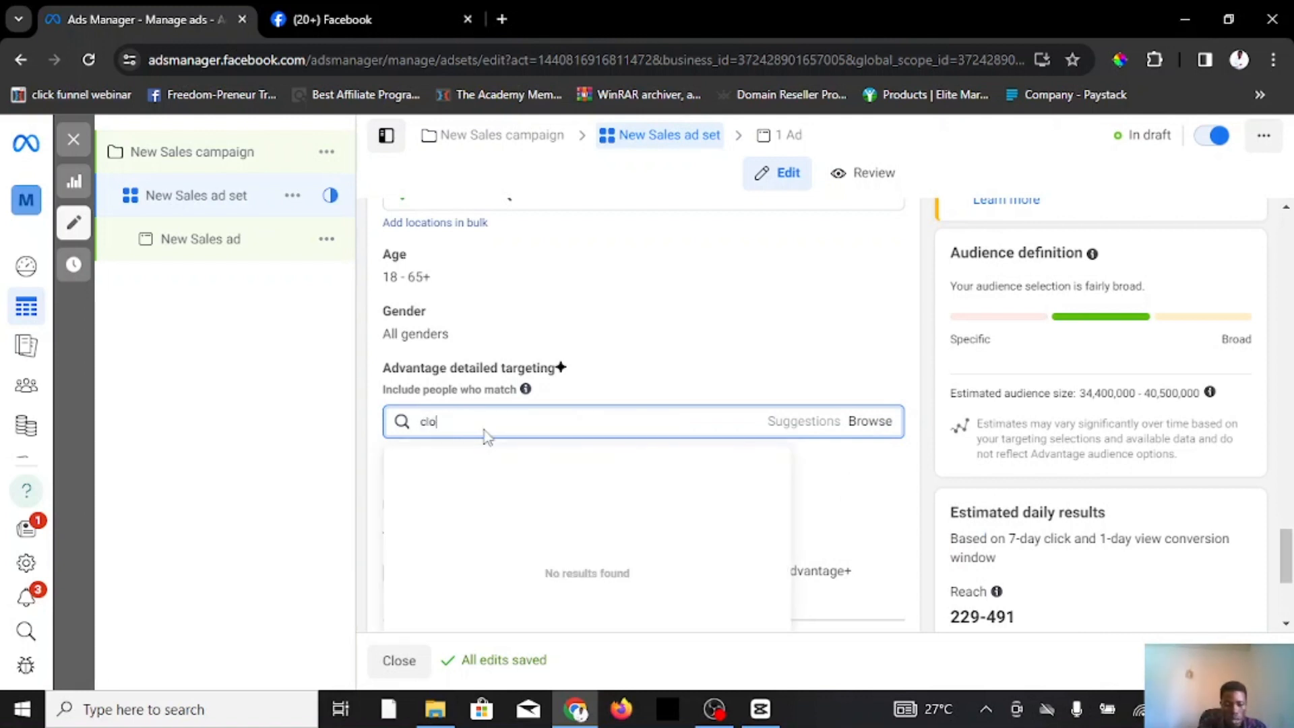
key(BackSpace)
text(men)
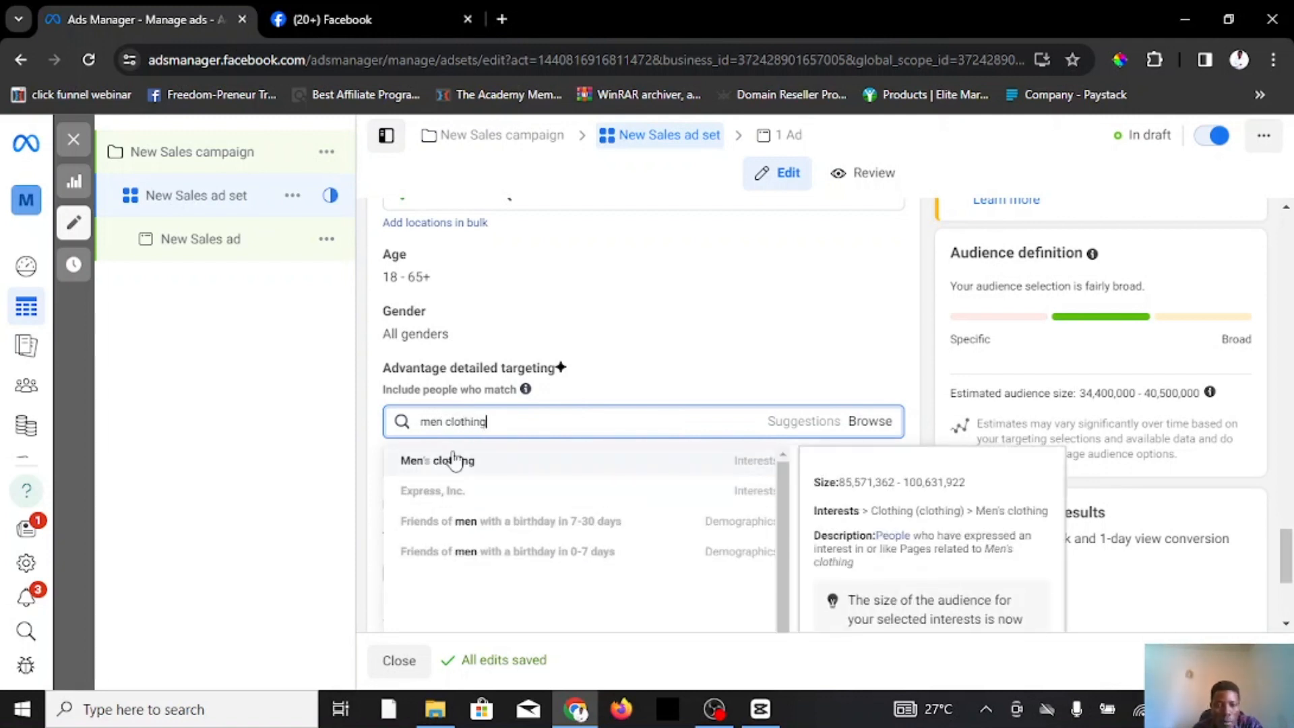
click(454, 460)
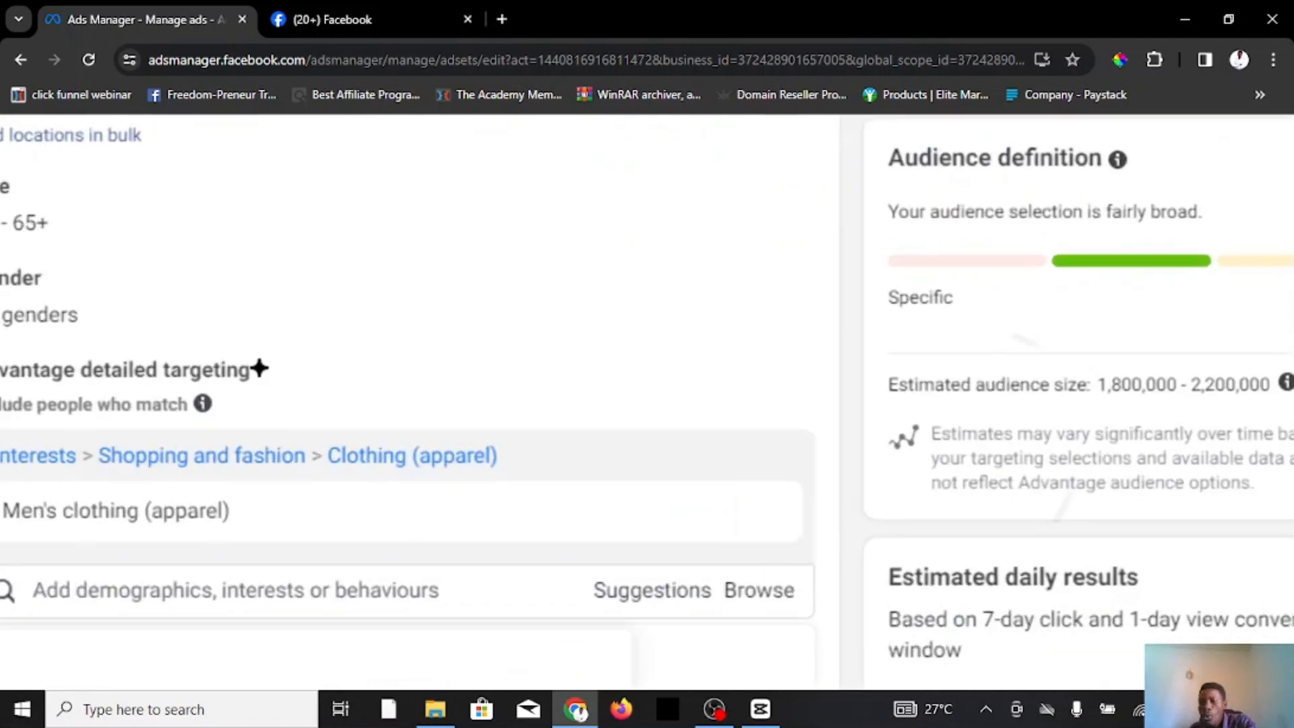
Step: Examine the estimated audience size in the ad set's audience definition
scroll(968, 487, down, 1)
scroll(968, 487, up, 1)
scroll(968, 487, up, 3)
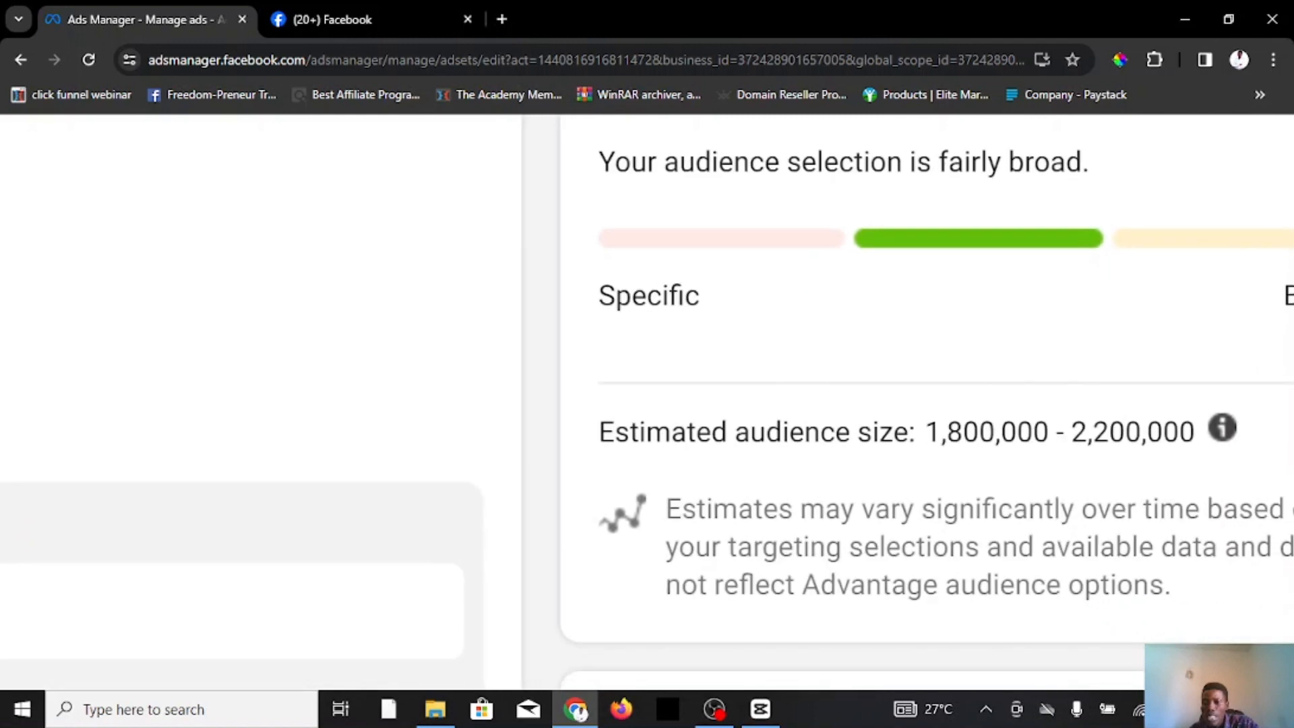
scroll(990, 438, down, 3)
scroll(971, 438, left, 2)
scroll(970, 438, down, 3)
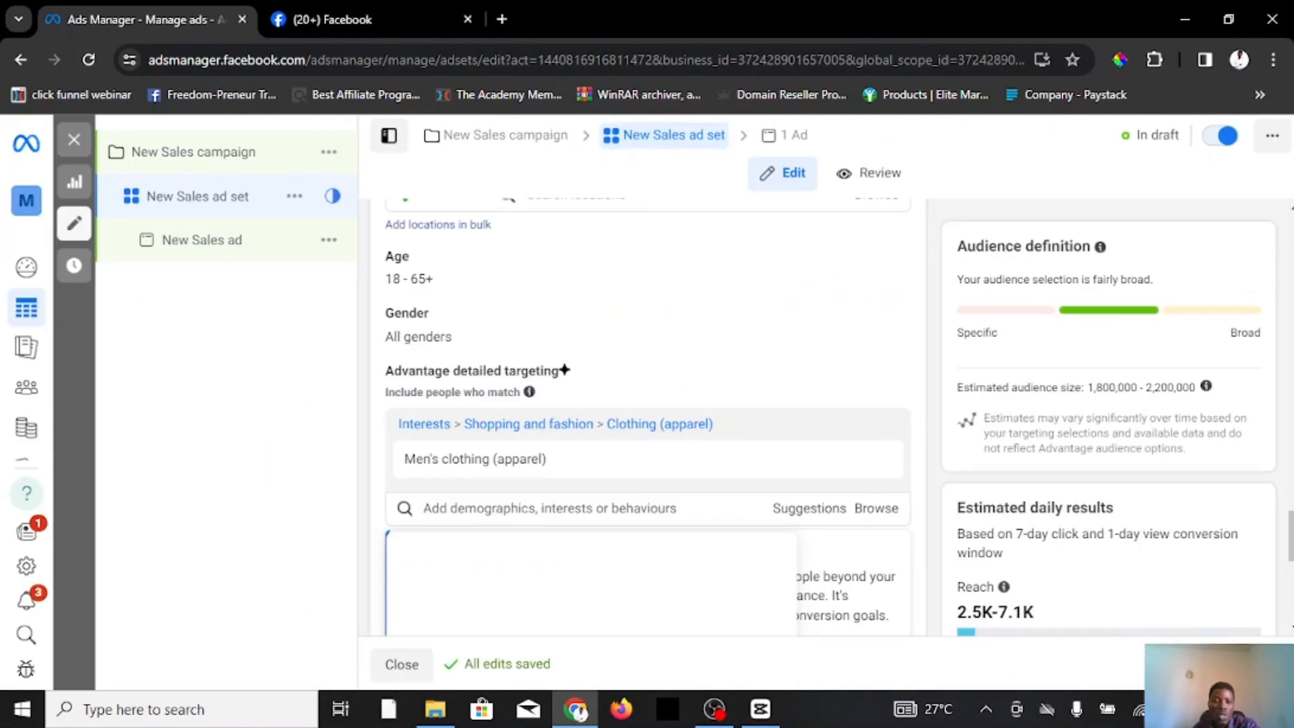
Step: Define the ad set's detailed targeting further by adding a second condition that people must also match
scroll(577, 504, down, 3)
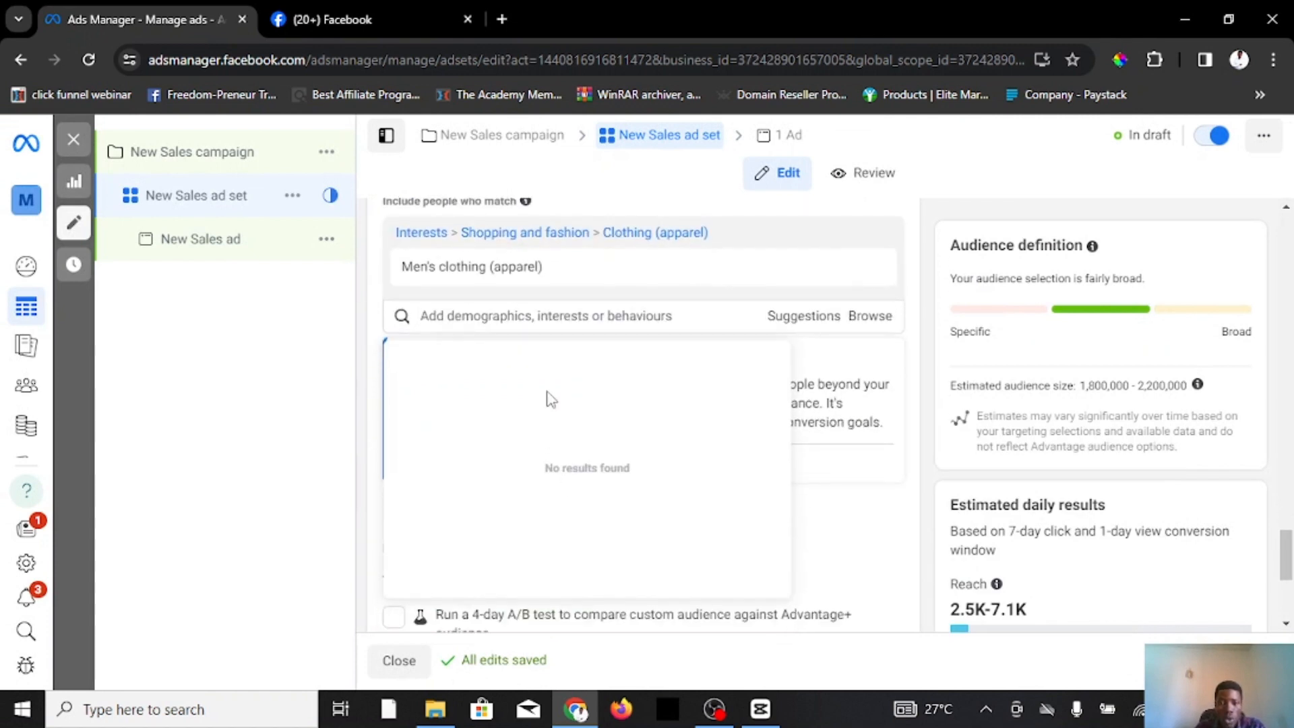
click(820, 526)
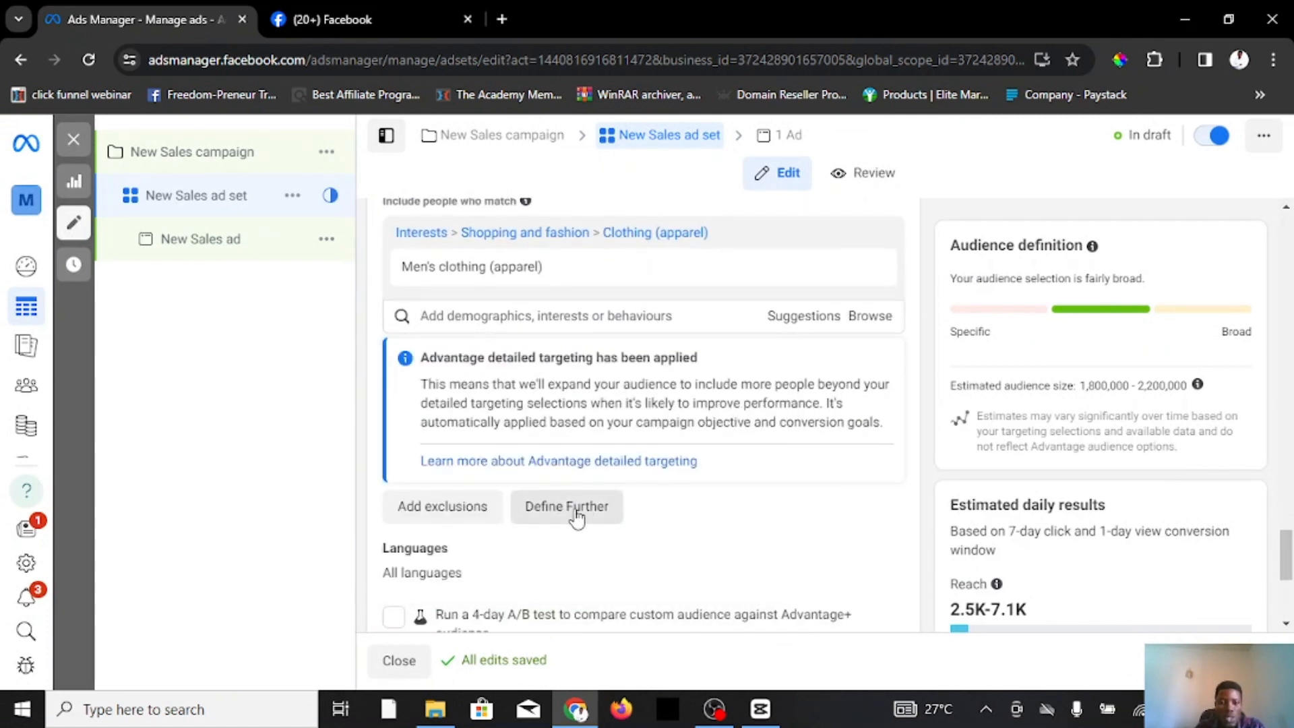
mouse_move(498, 276)
click(564, 508)
scroll(563, 519, down, 3)
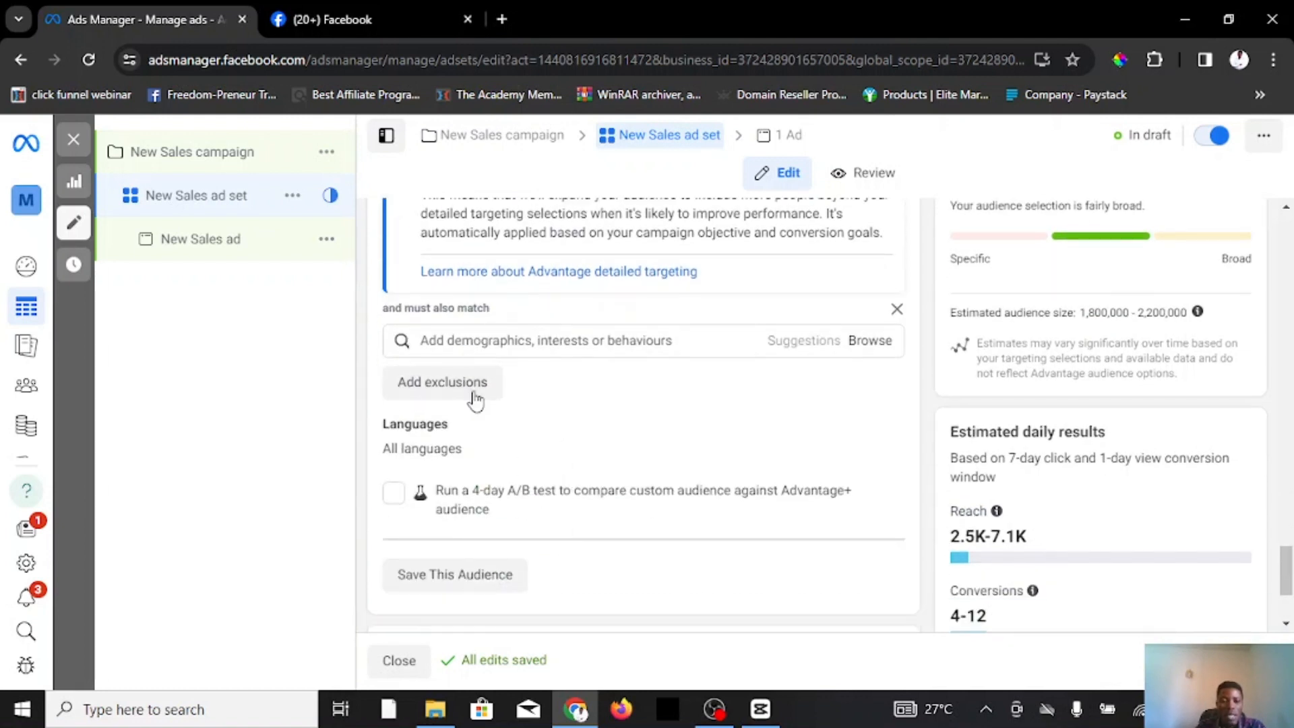
Step: Browse the new condition's behaviours down to the Network Connection category under Mobile Device User
click(495, 340)
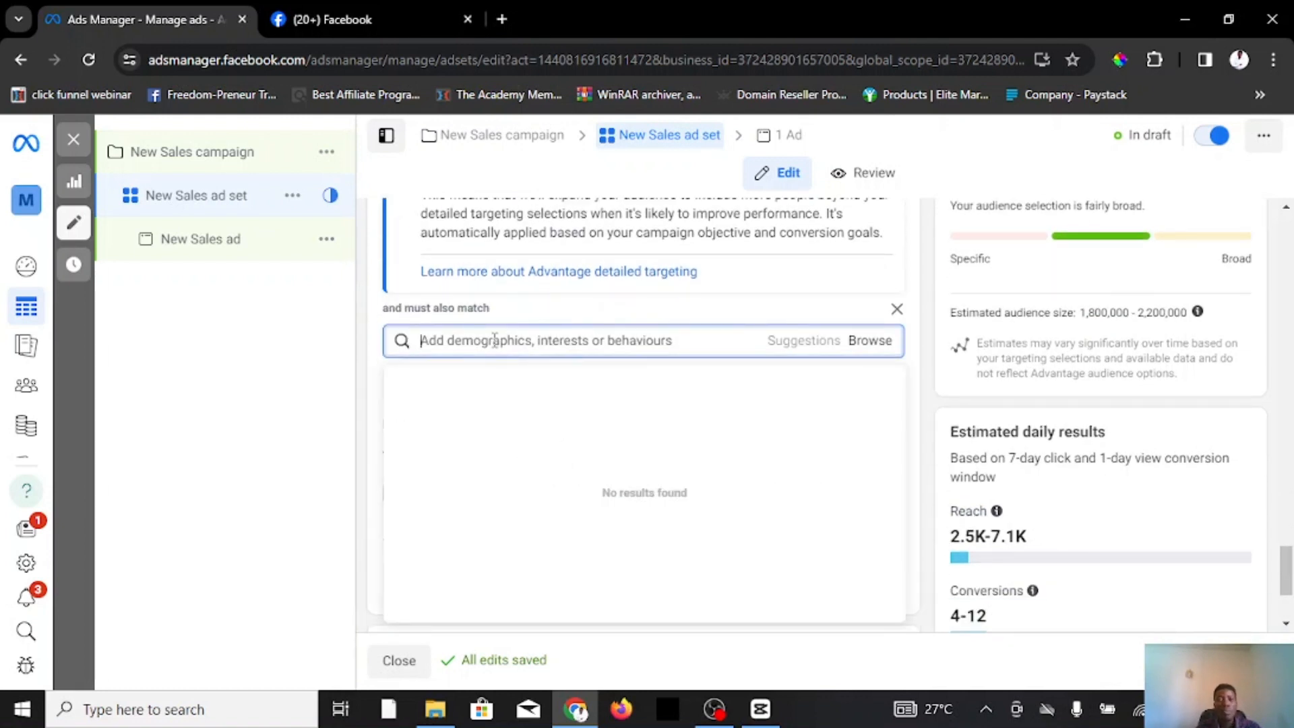
click(869, 341)
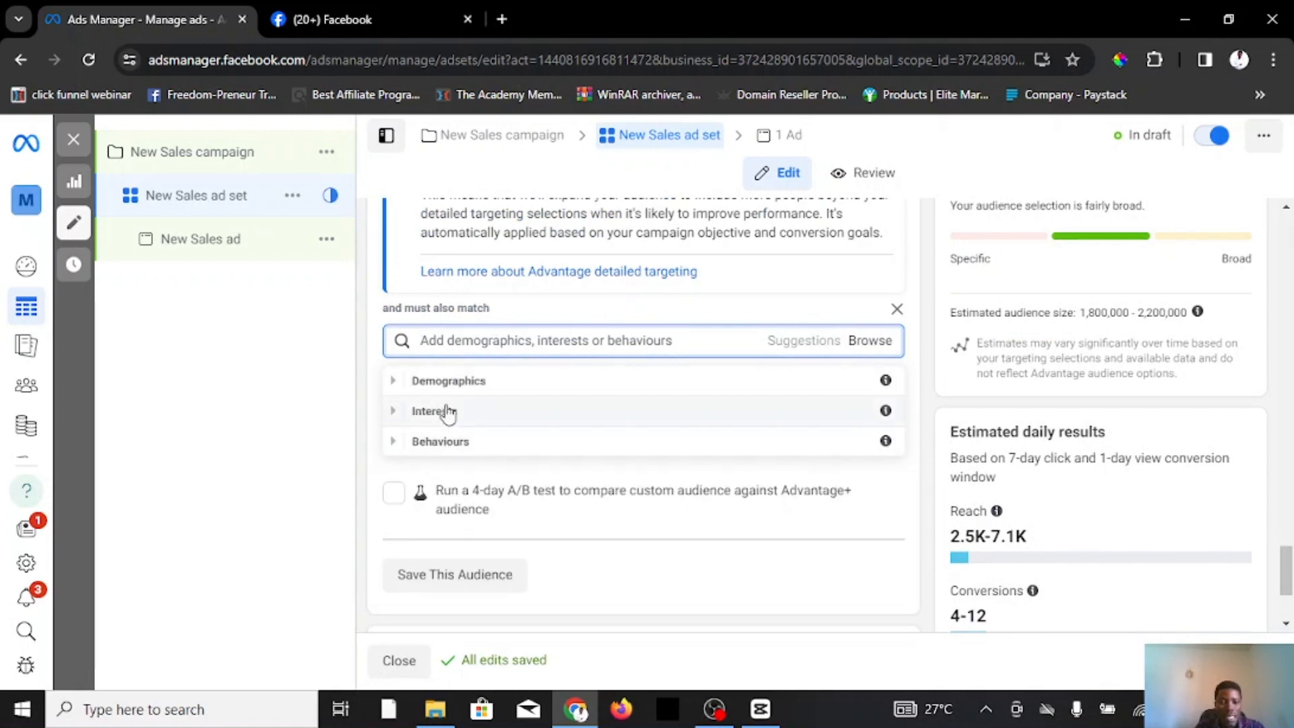
click(492, 442)
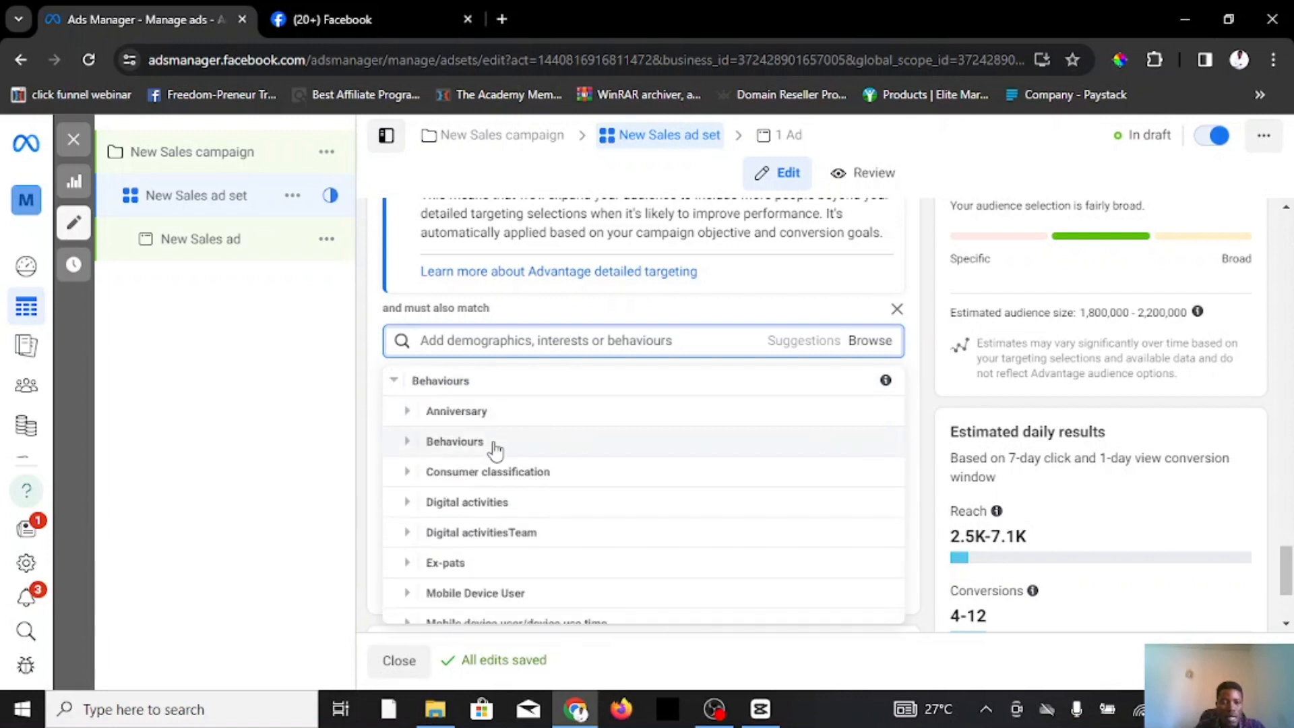
scroll(491, 502, down, 2)
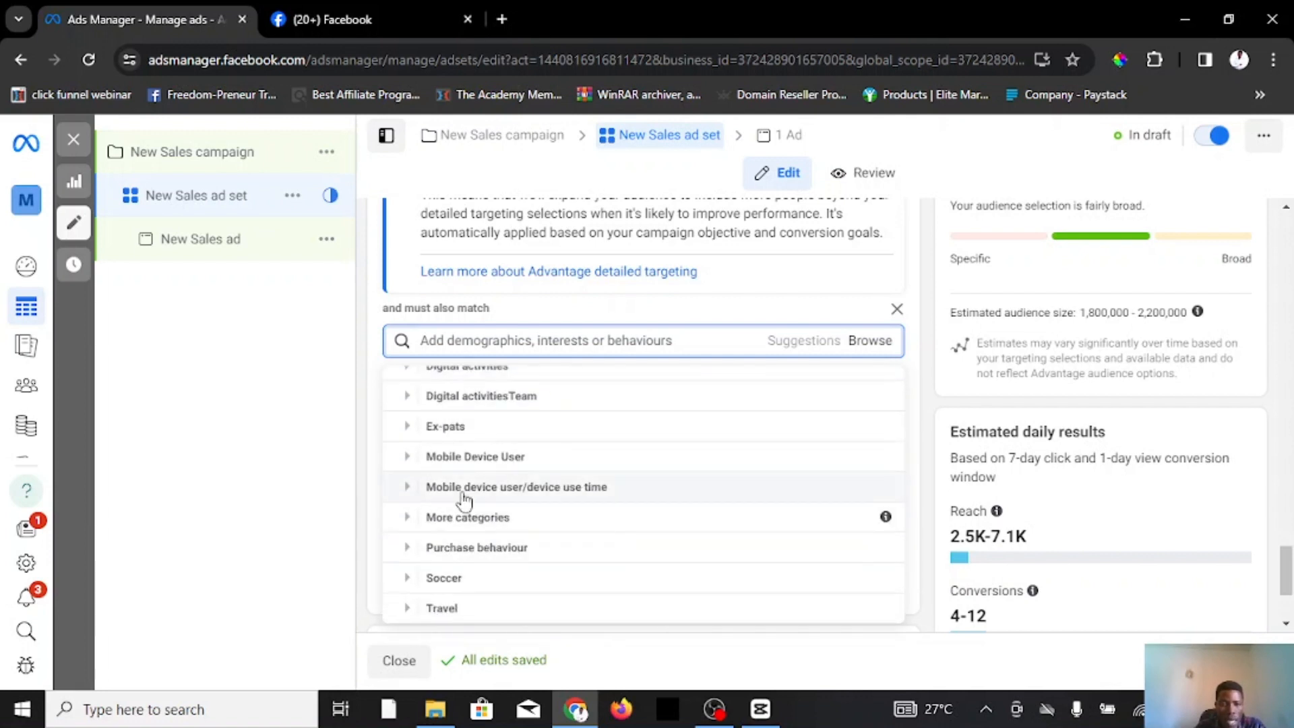
click(470, 458)
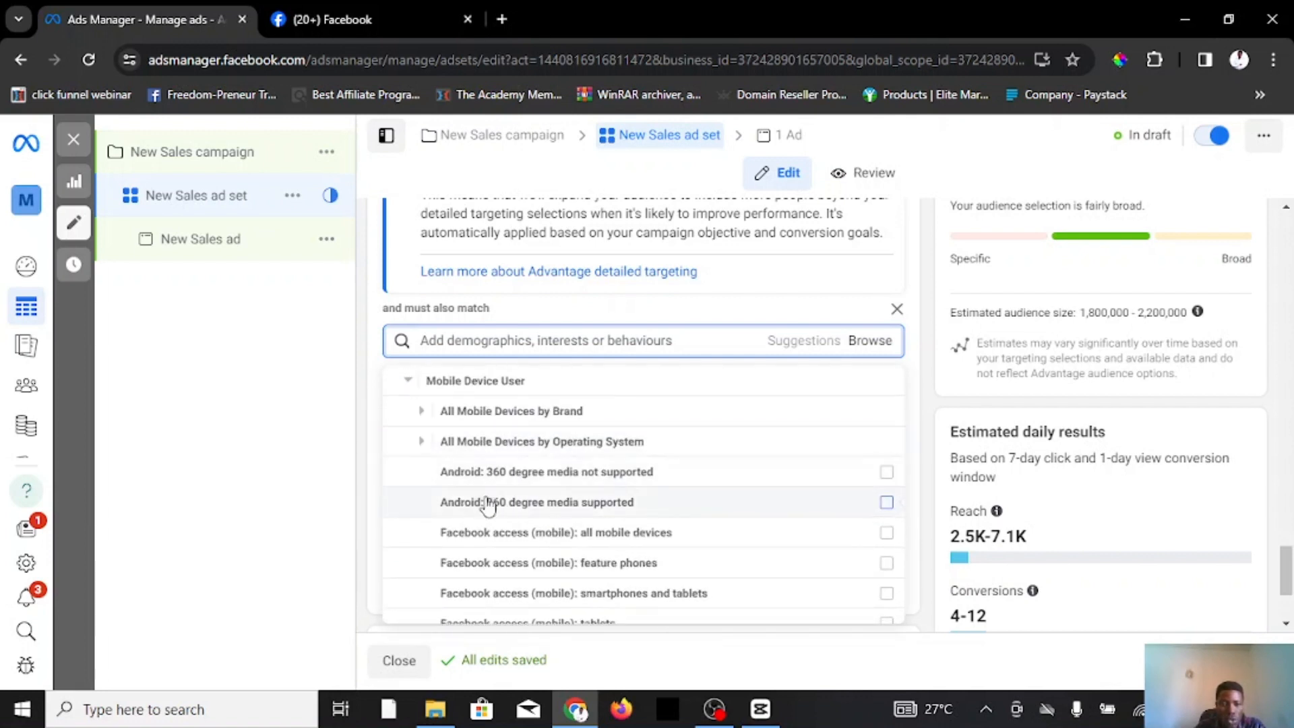
scroll(504, 501, down, 3)
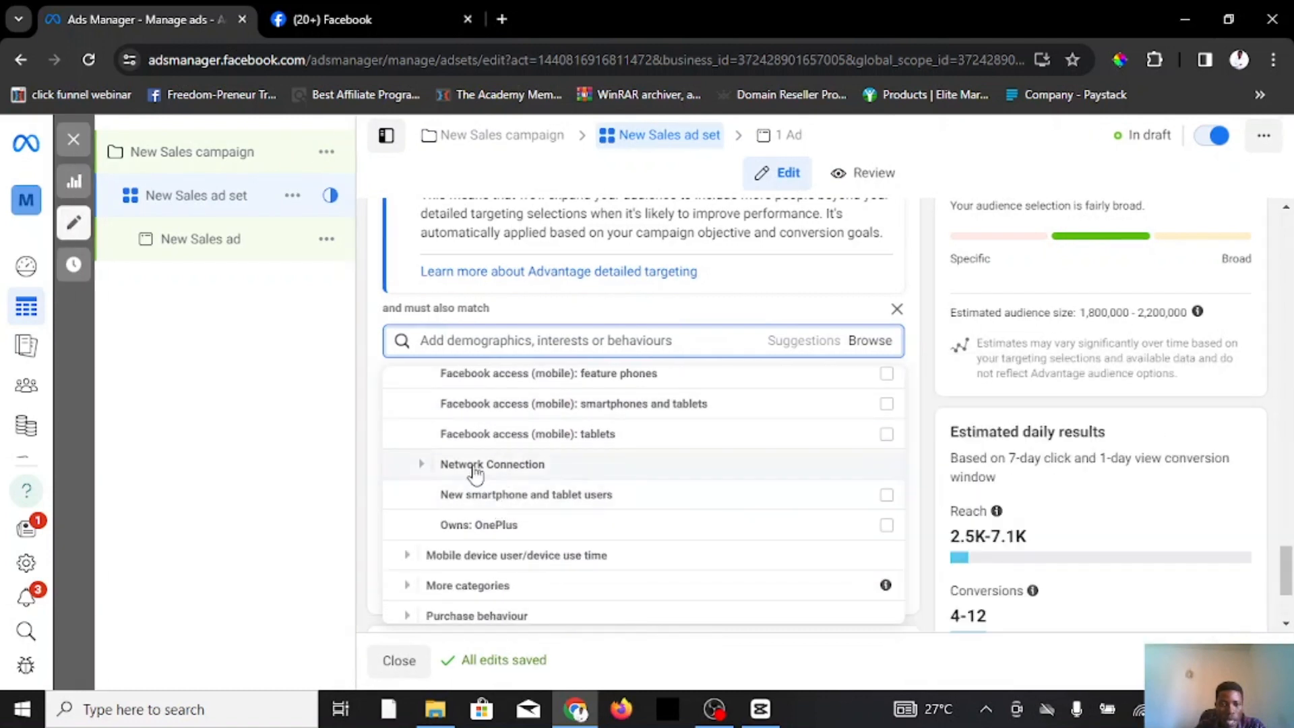
click(480, 473)
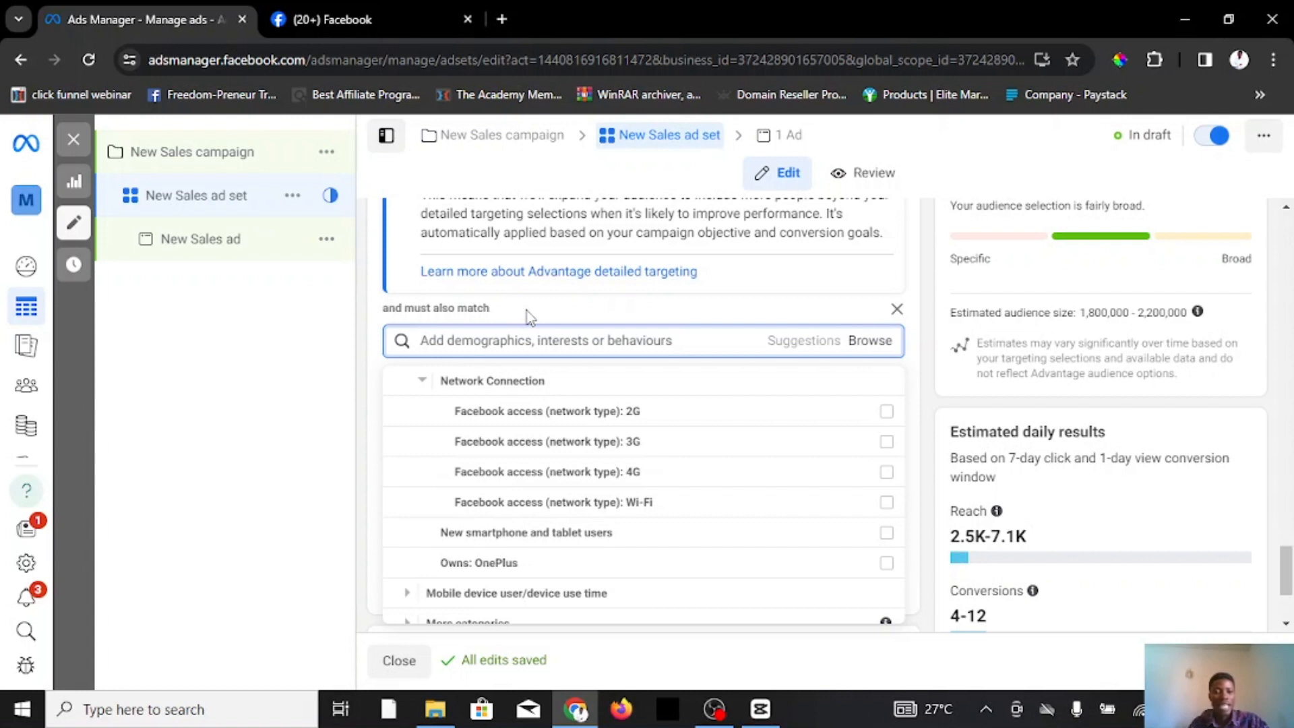
Step: Include Facebook access by 4G and Wi-Fi network types in the must-also-match condition
scroll(677, 447, up, 3)
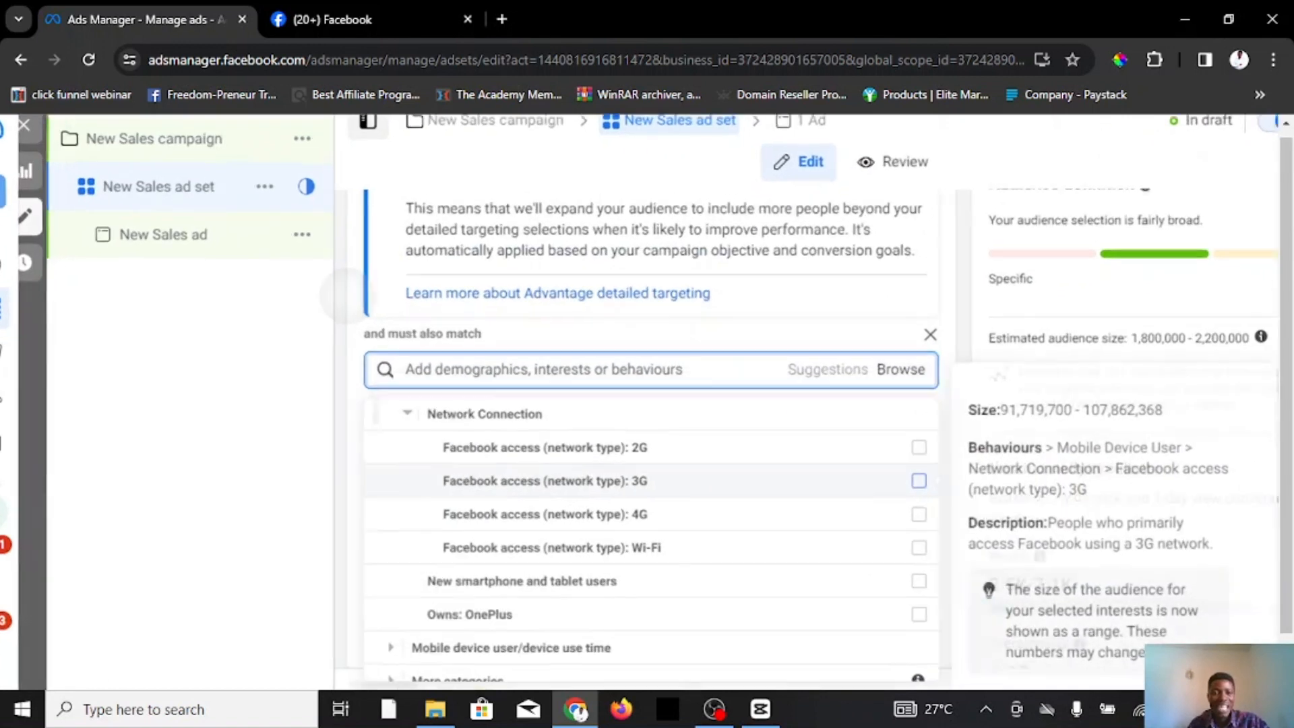
scroll(361, 340, up, 5)
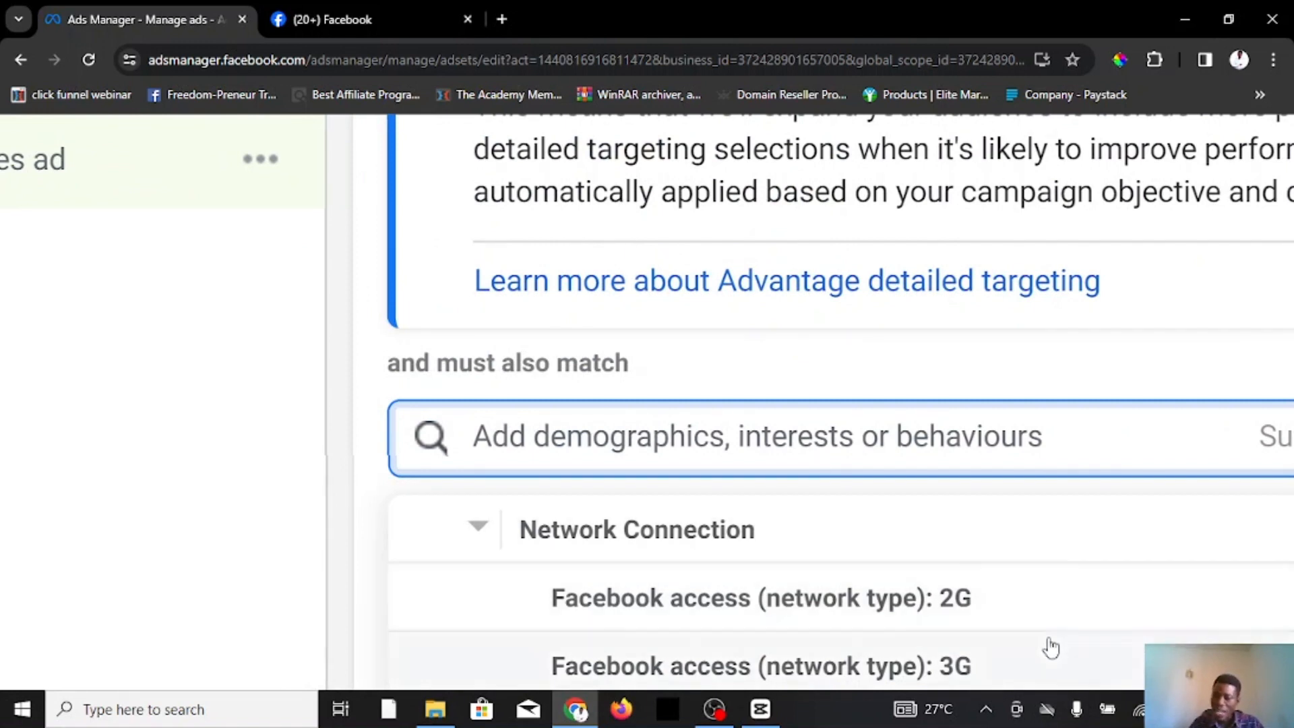
scroll(1086, 638, down, 3)
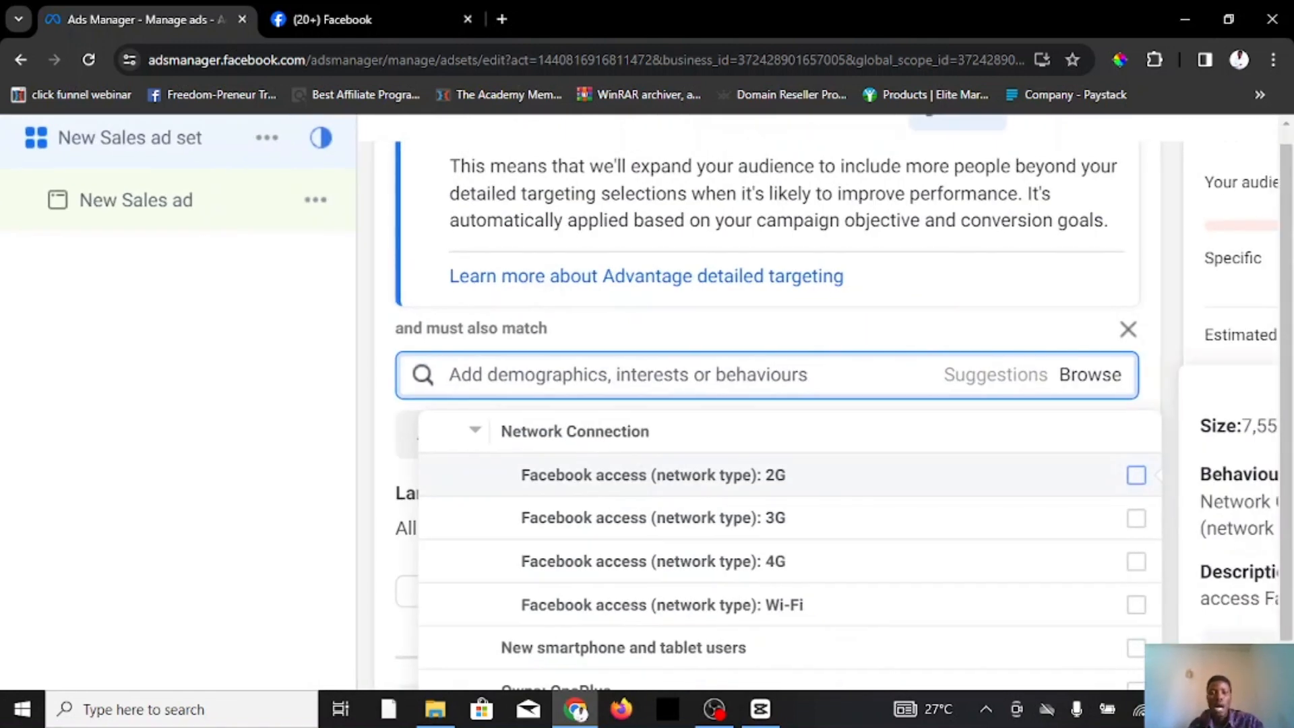
key(ctrl+minus)
key(ctrl+minus)
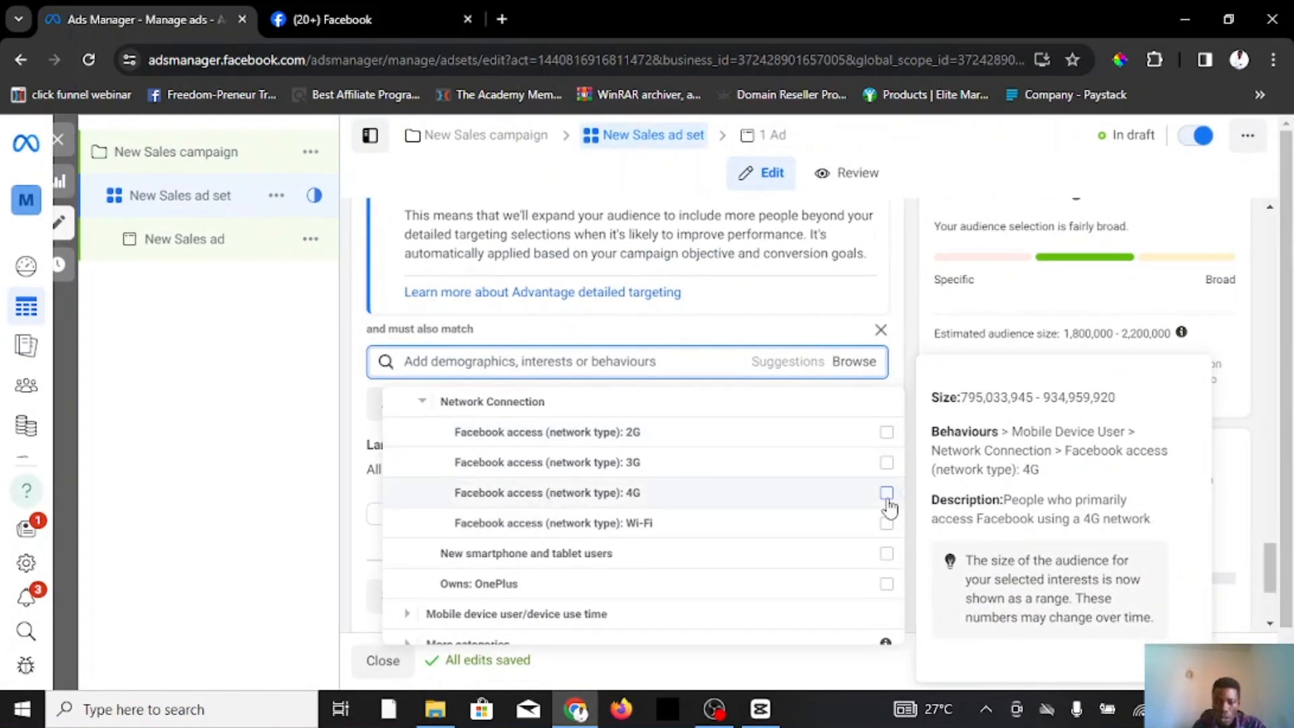
click(887, 495)
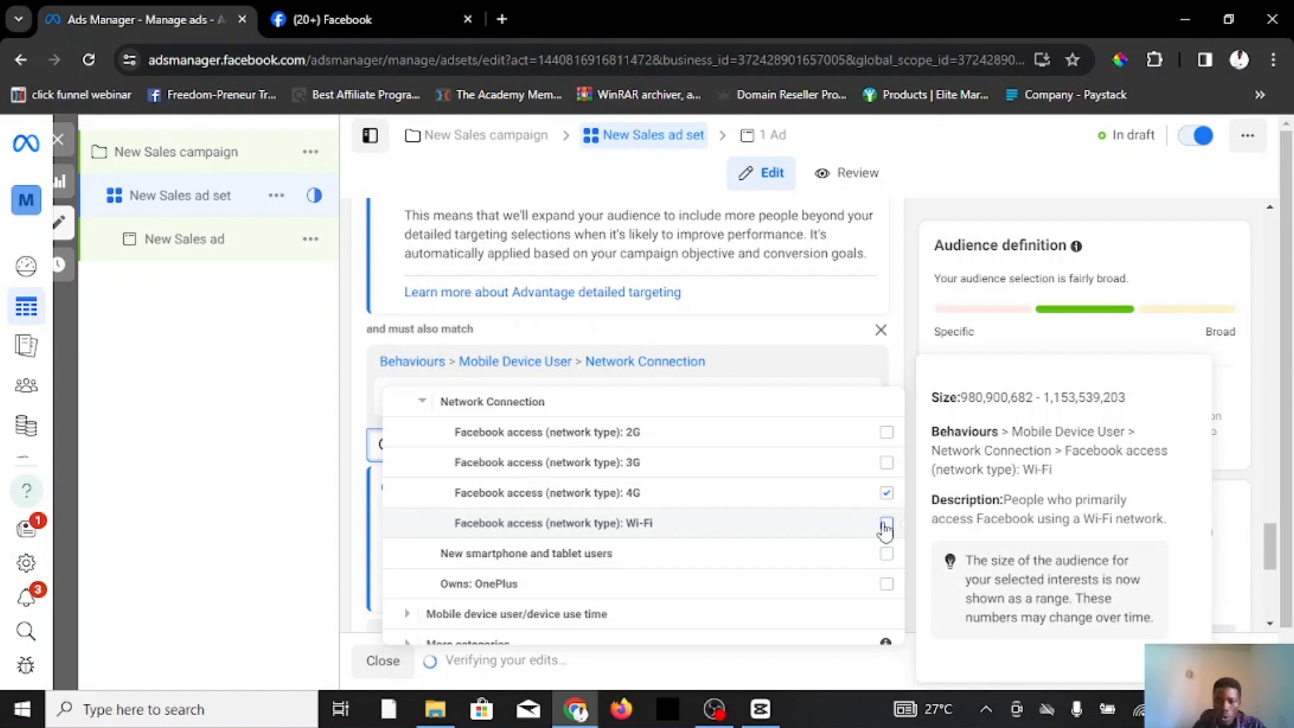
click(885, 526)
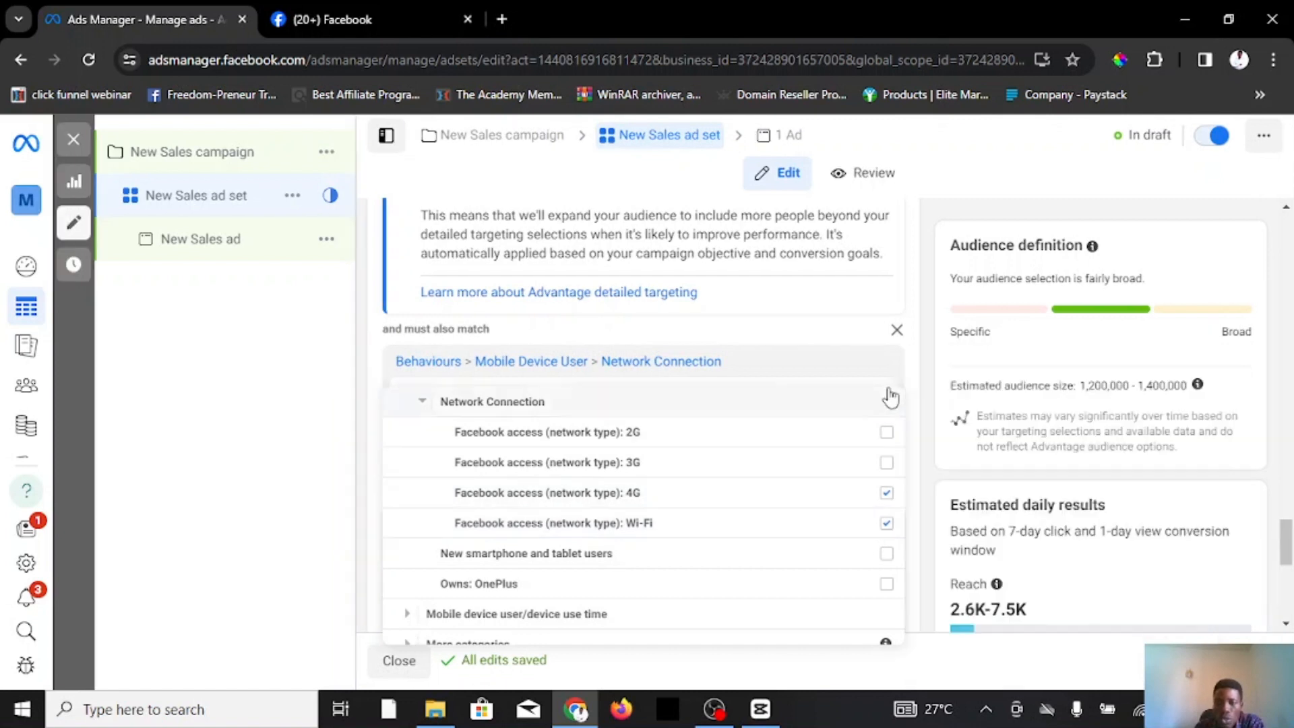
click(908, 353)
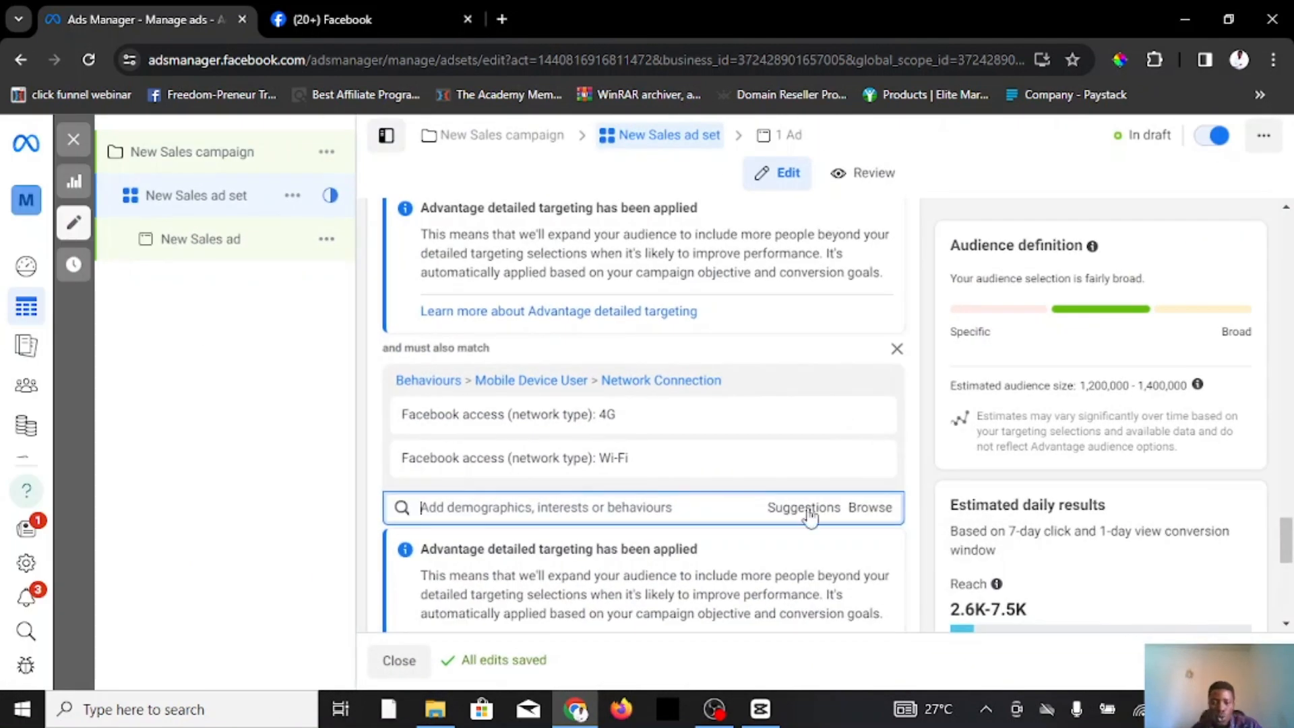
Step: Add another must-also-match condition and include Engaged shoppers from the Purchase behaviour category
scroll(593, 472, down, 3)
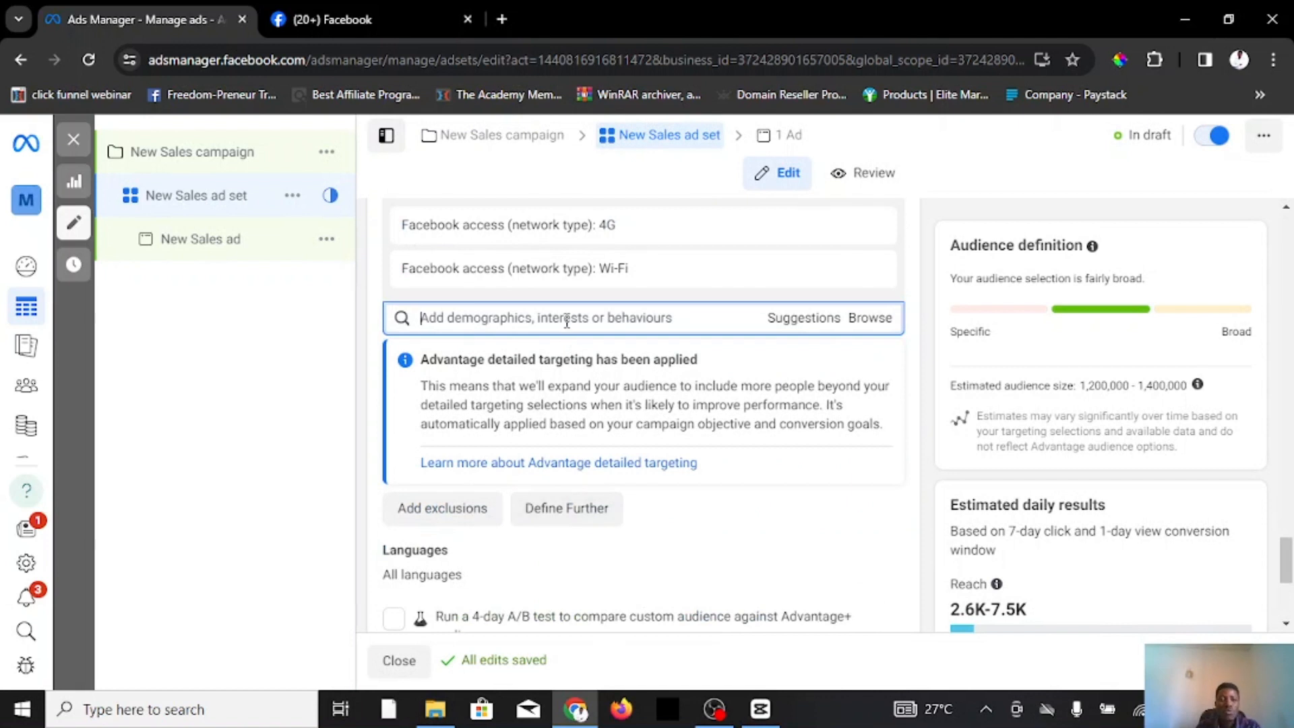
click(585, 508)
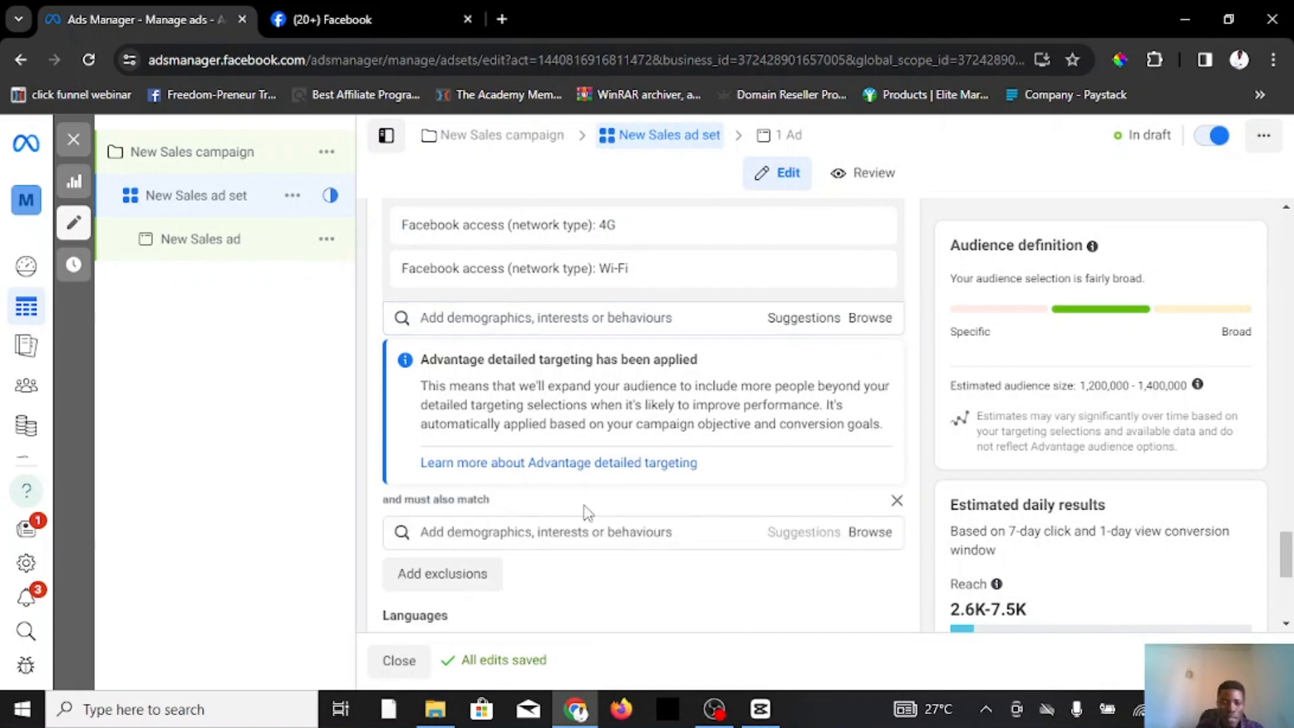
scroll(596, 404, down, 3)
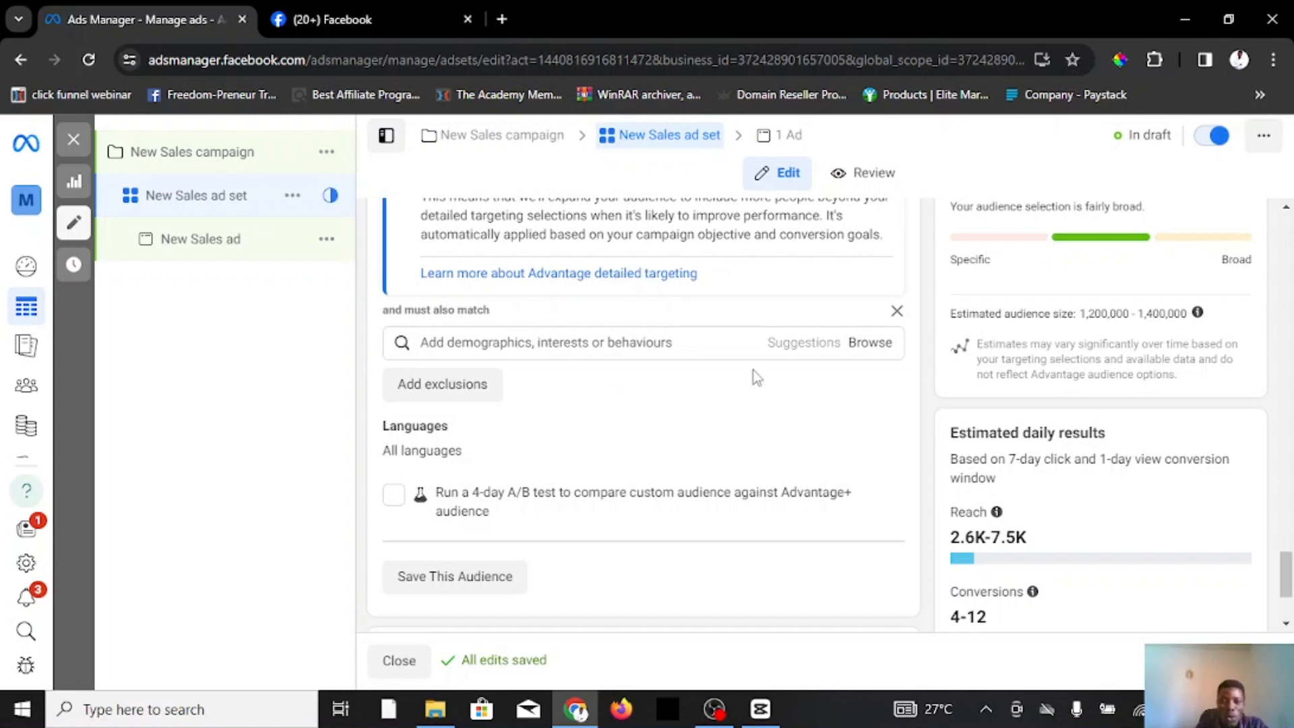
click(861, 349)
click(462, 444)
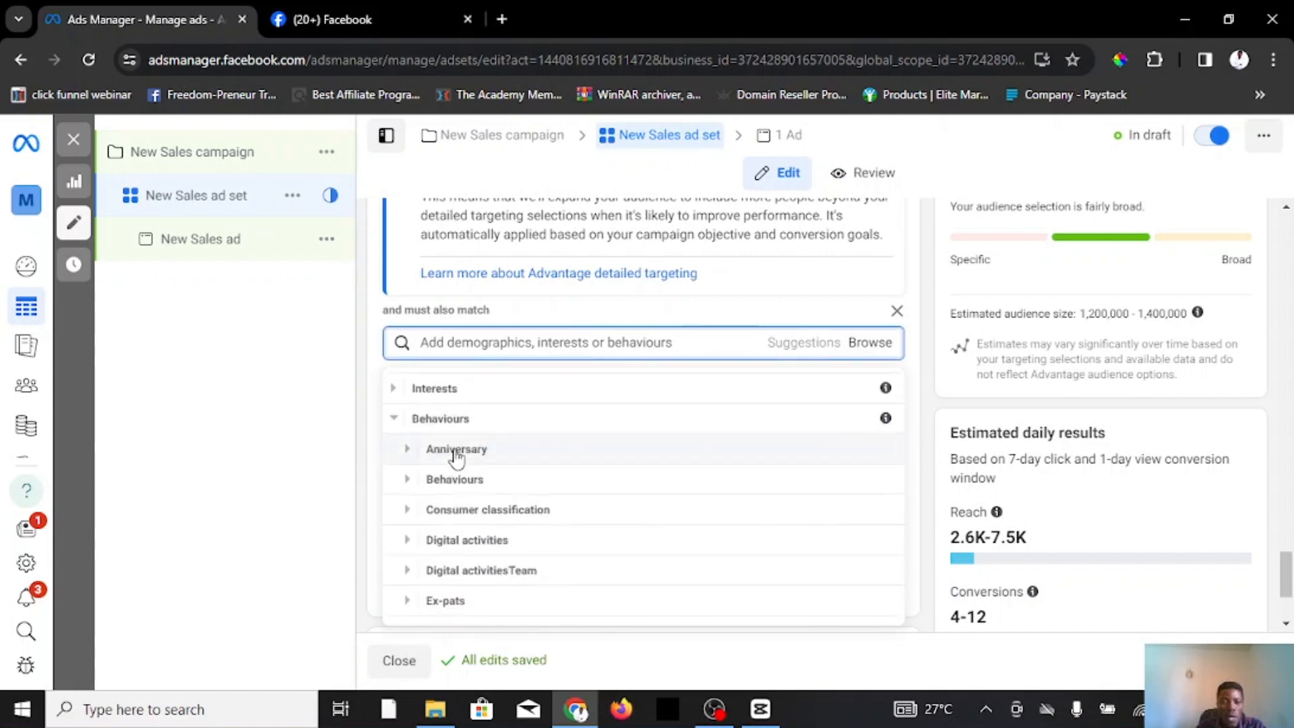
scroll(522, 523, down, 2)
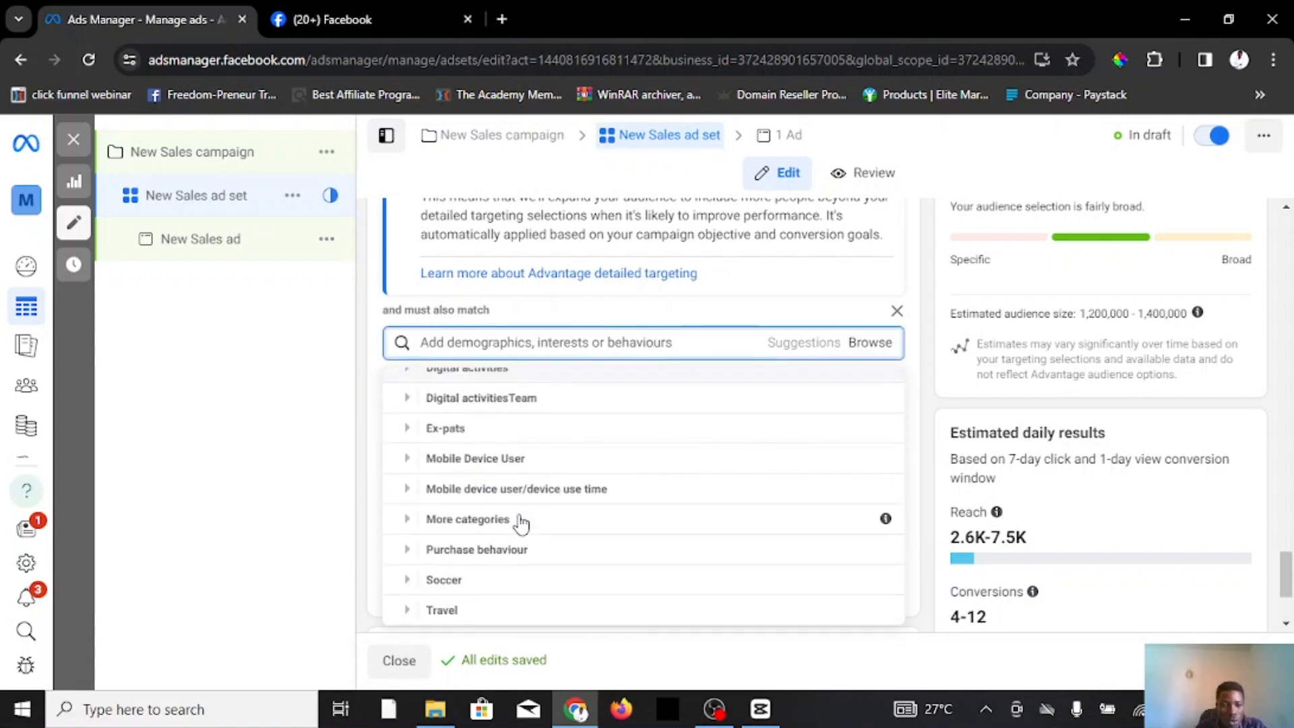
click(479, 552)
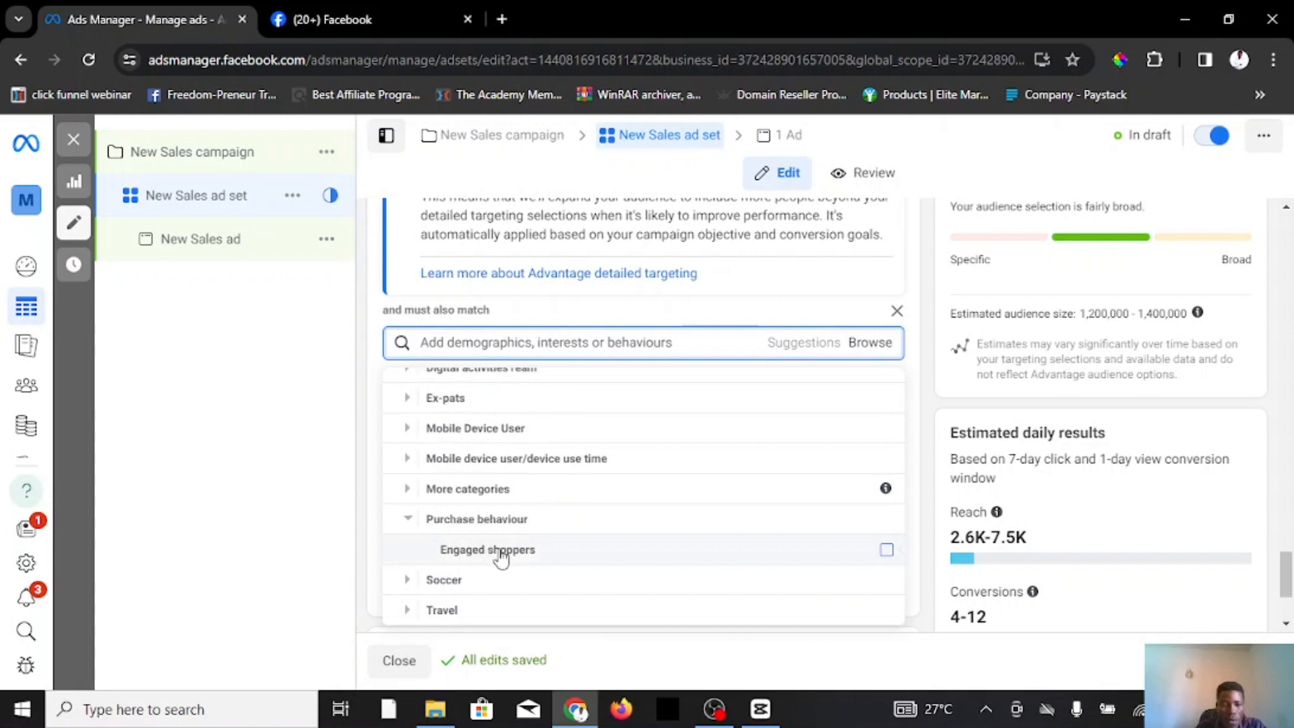
click(832, 553)
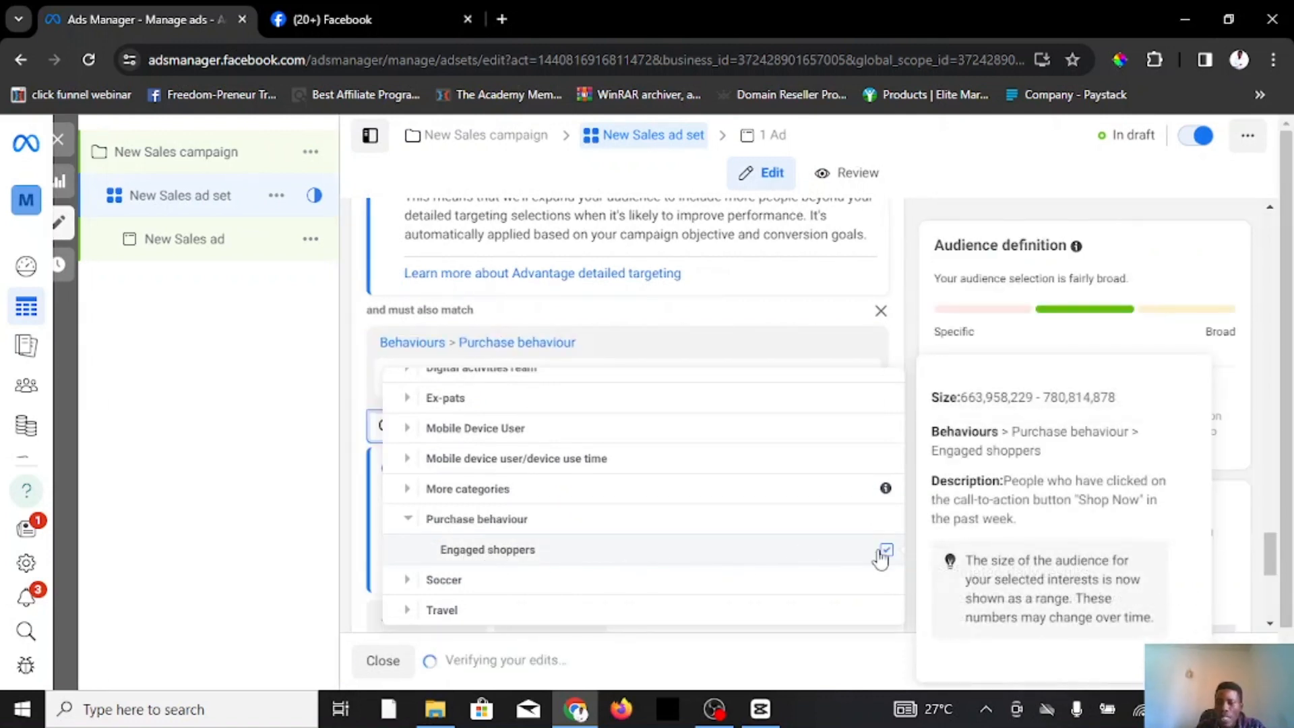
Step: Examine the estimated audience size and the description of the Engaged shoppers behaviour, and close the category list
scroll(881, 557, up, 5)
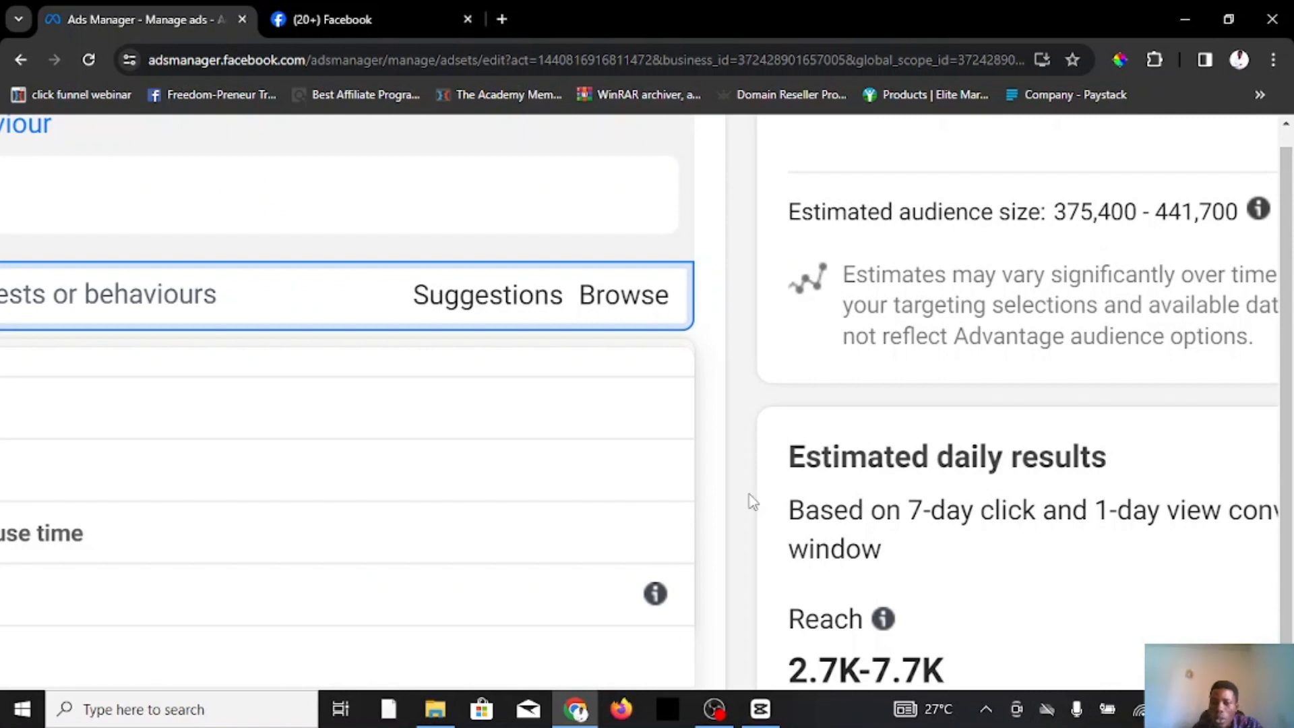
scroll(215, 571, down, 5)
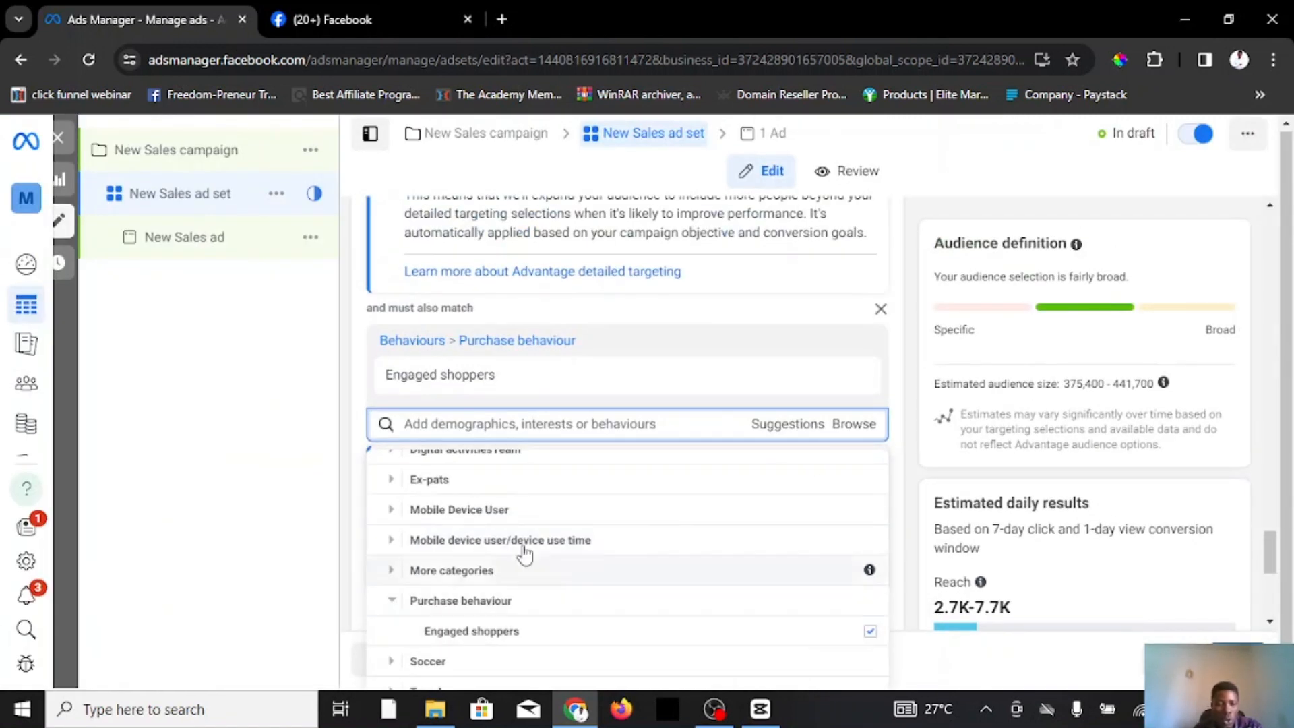
mouse_move(647, 375)
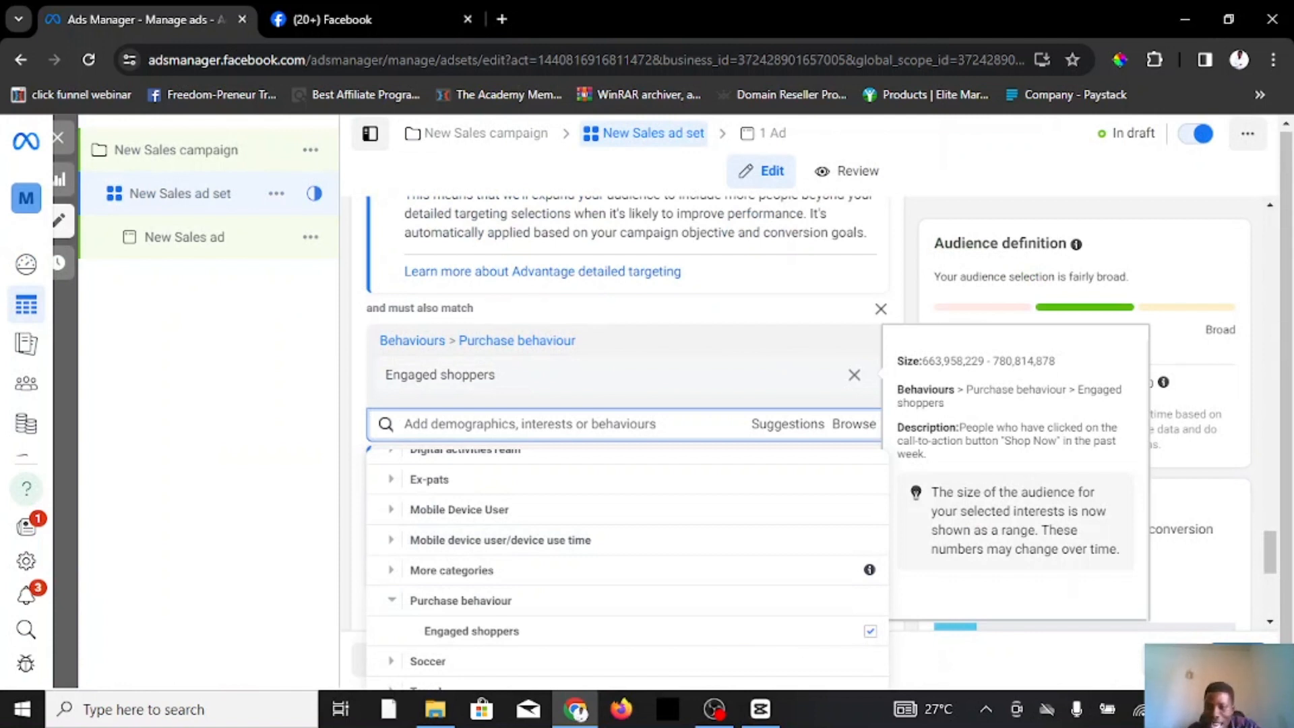
scroll(1082, 566, up, 5)
scroll(1084, 374, down, 1)
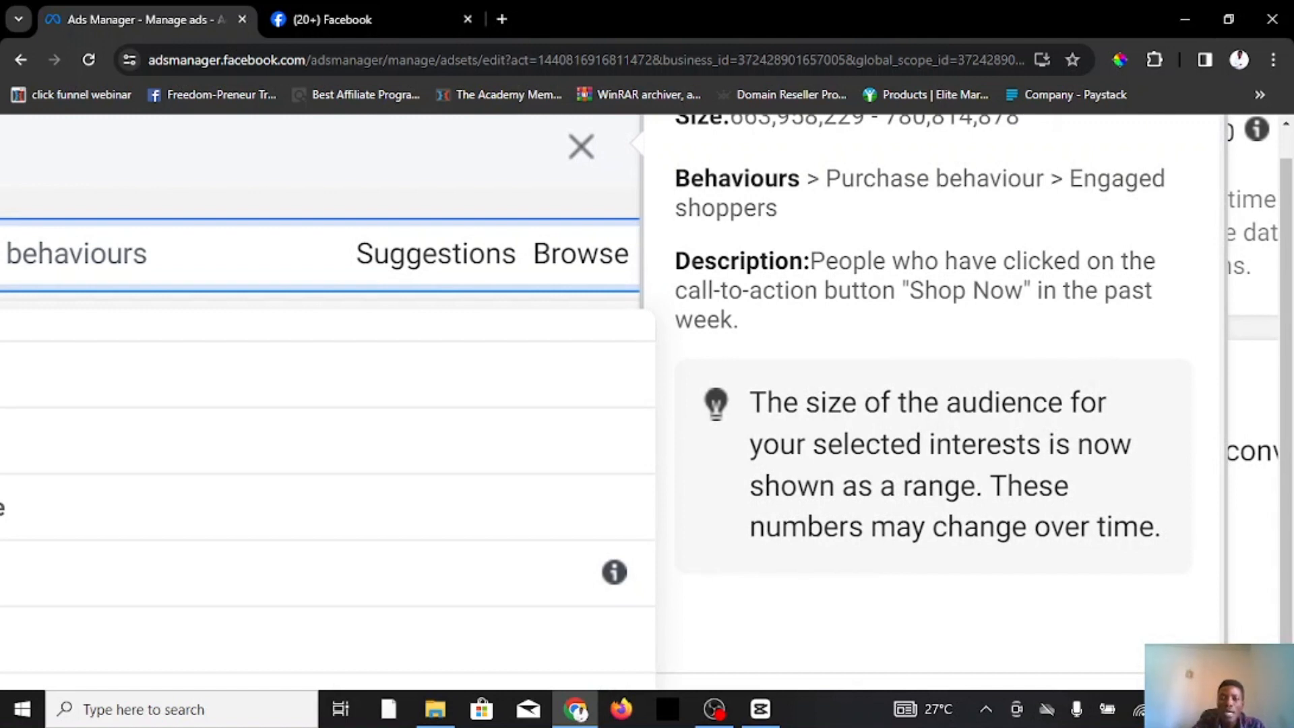
scroll(1086, 595, down, 5)
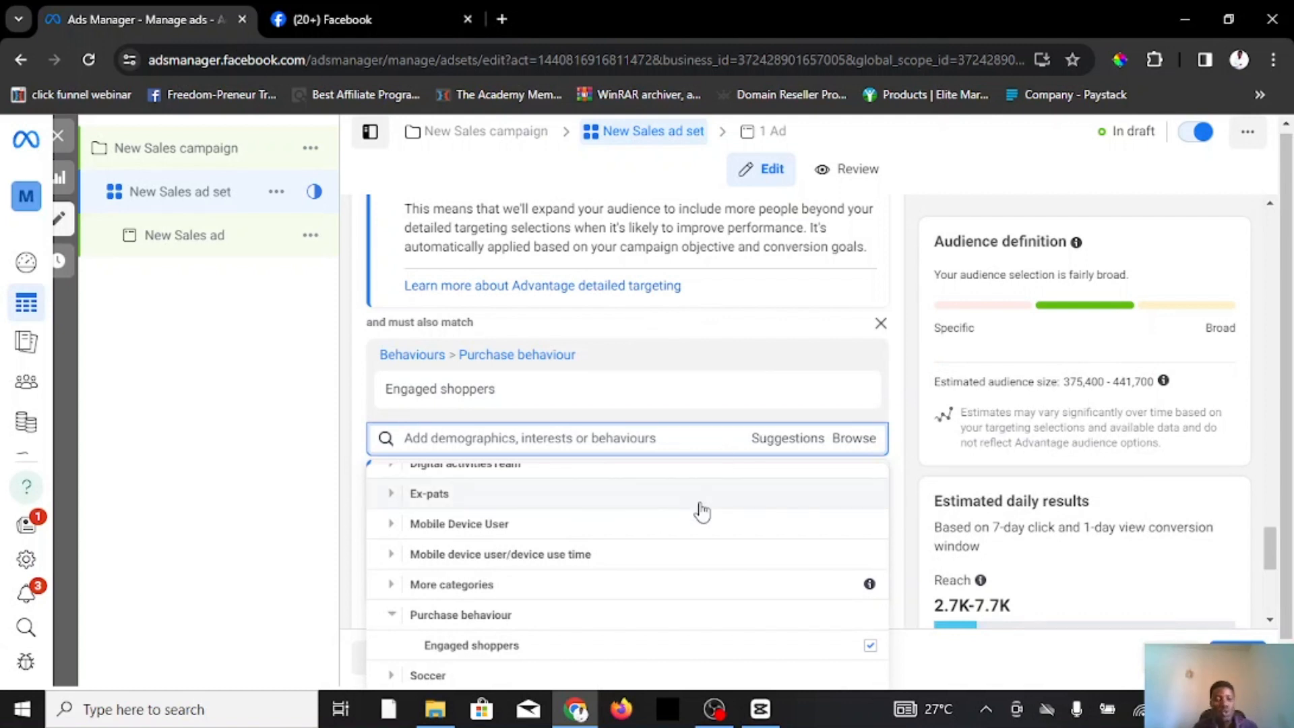
scroll(696, 510, down, 1)
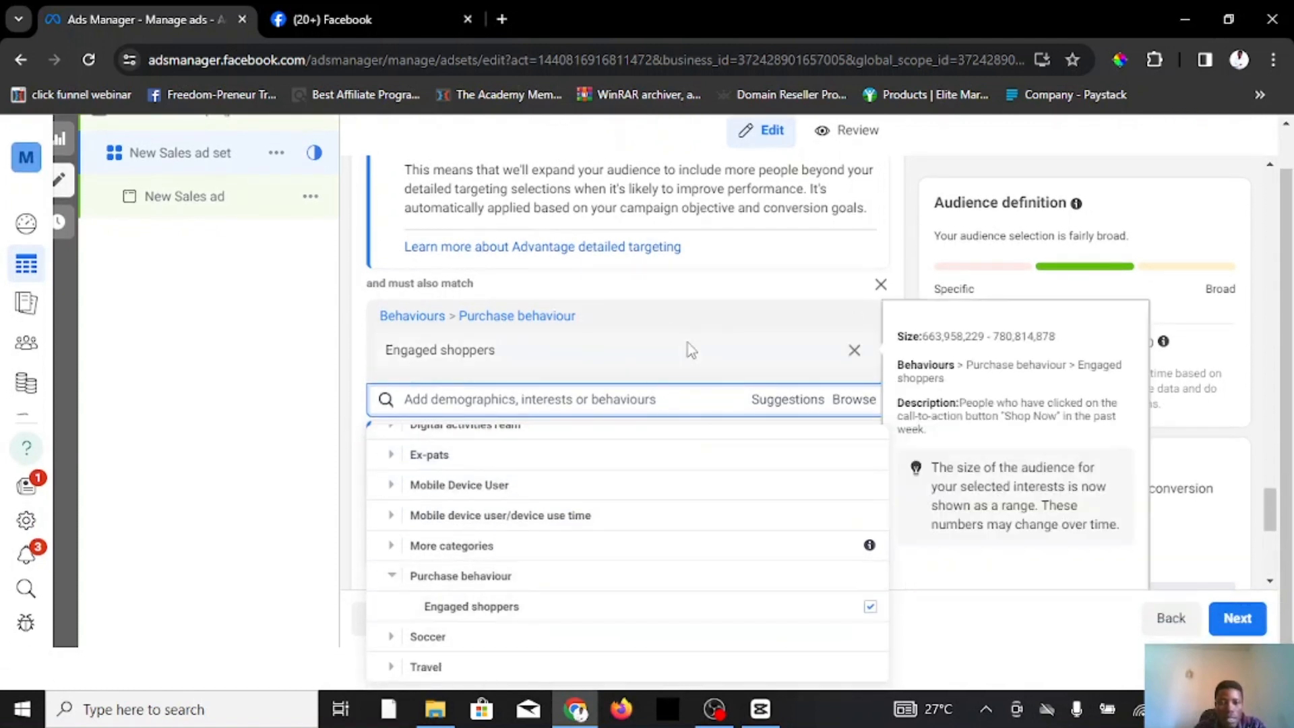
click(754, 291)
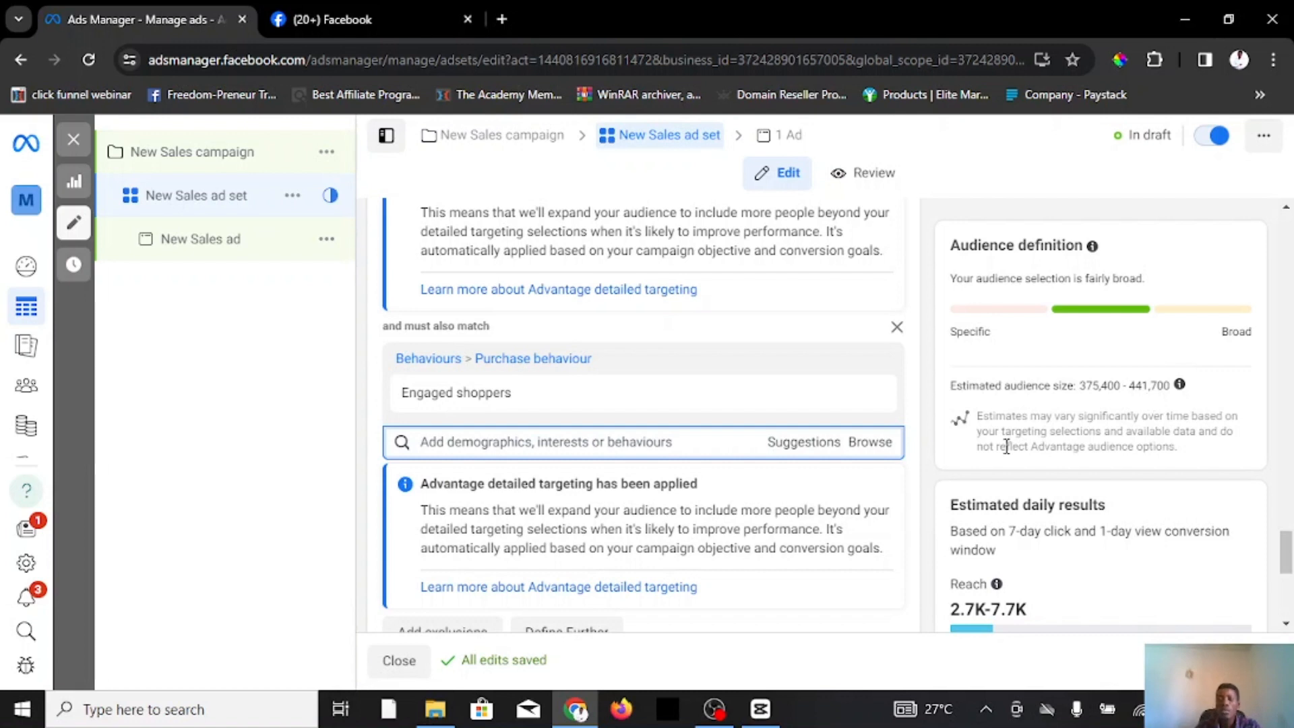
Step: Review the ad set's audience definition, estimated daily results and placements section
scroll(916, 515, down, 5)
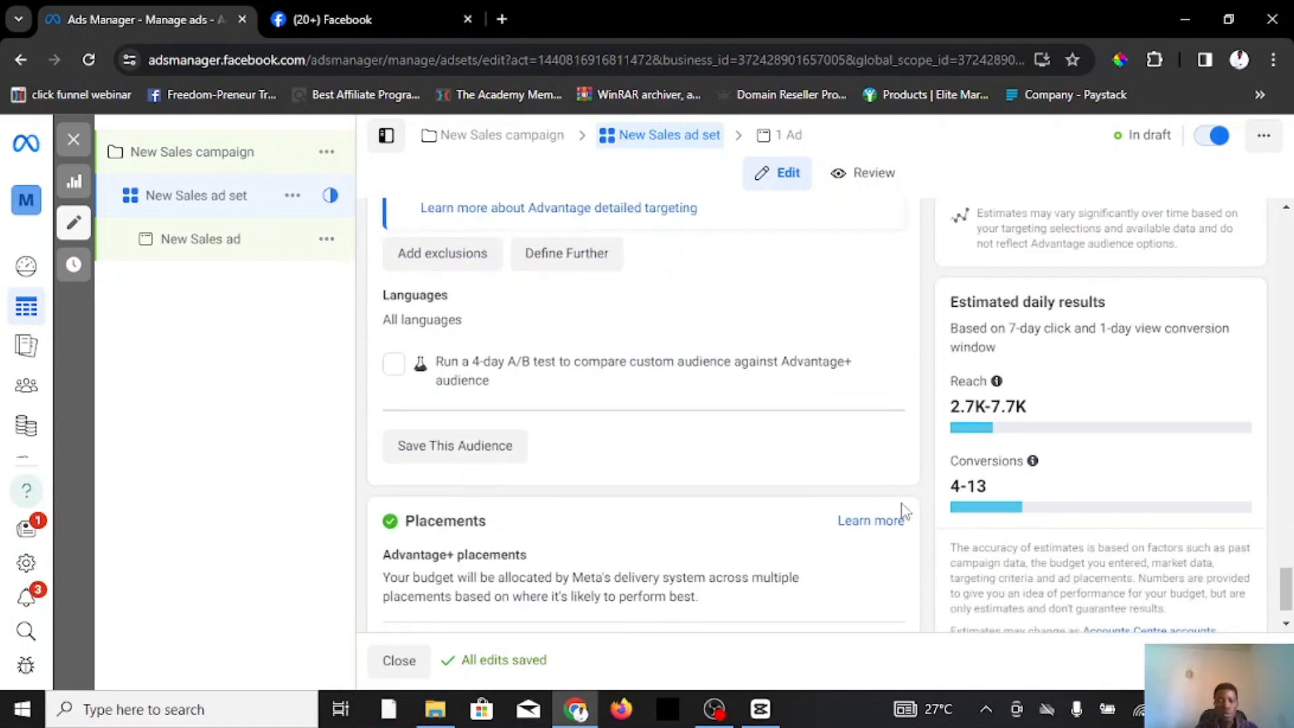
scroll(876, 479, up, 5)
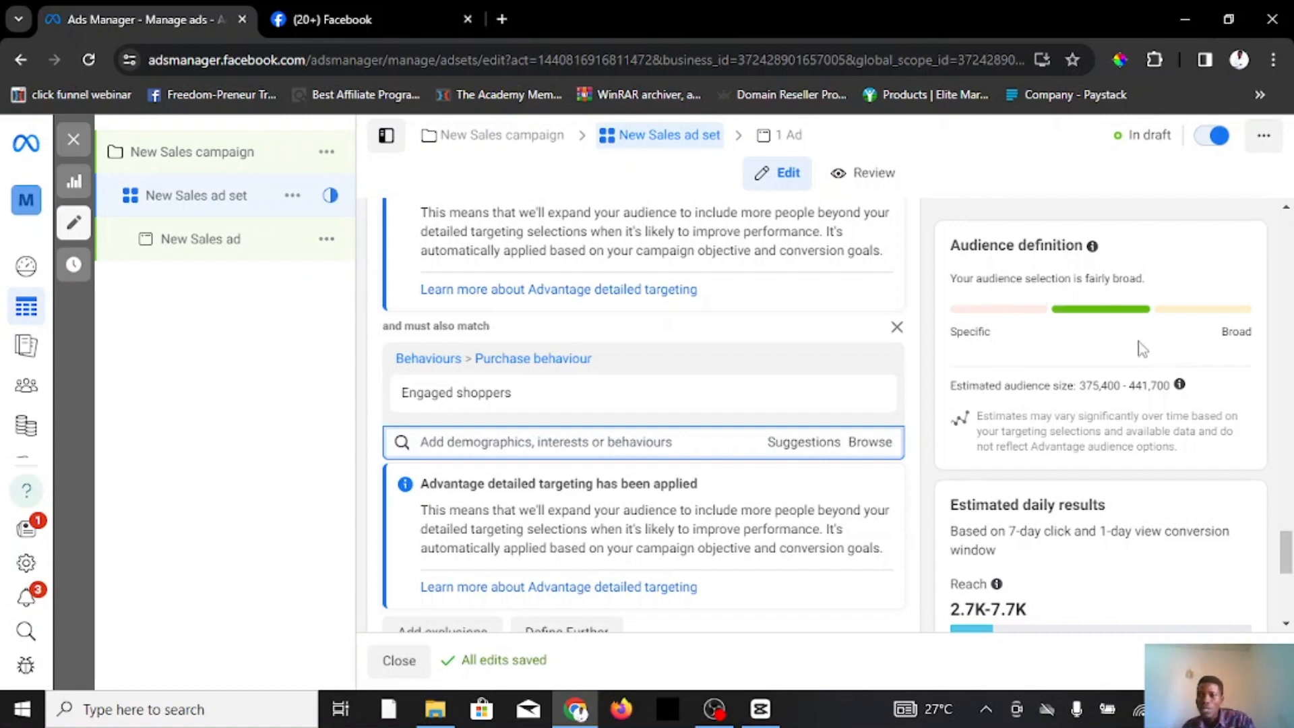
scroll(1151, 355, up, 5)
scroll(835, 217, right, 1)
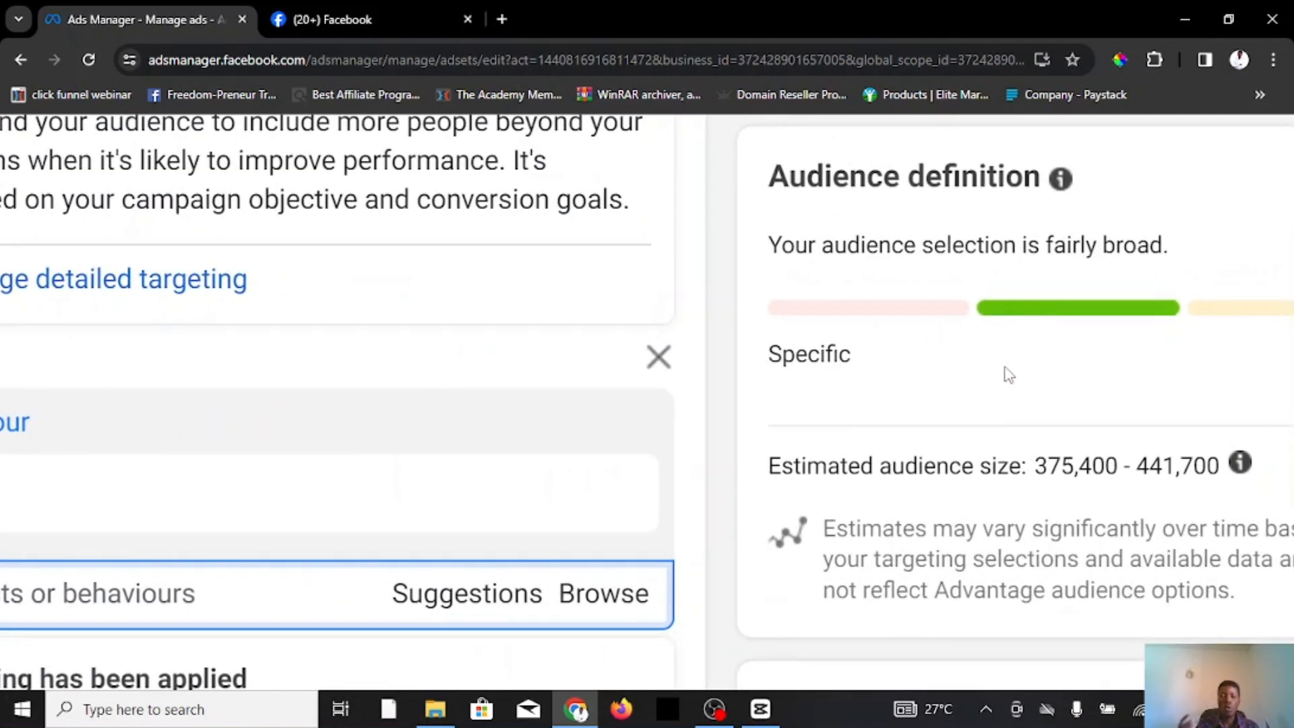
scroll(1008, 375, down, 5)
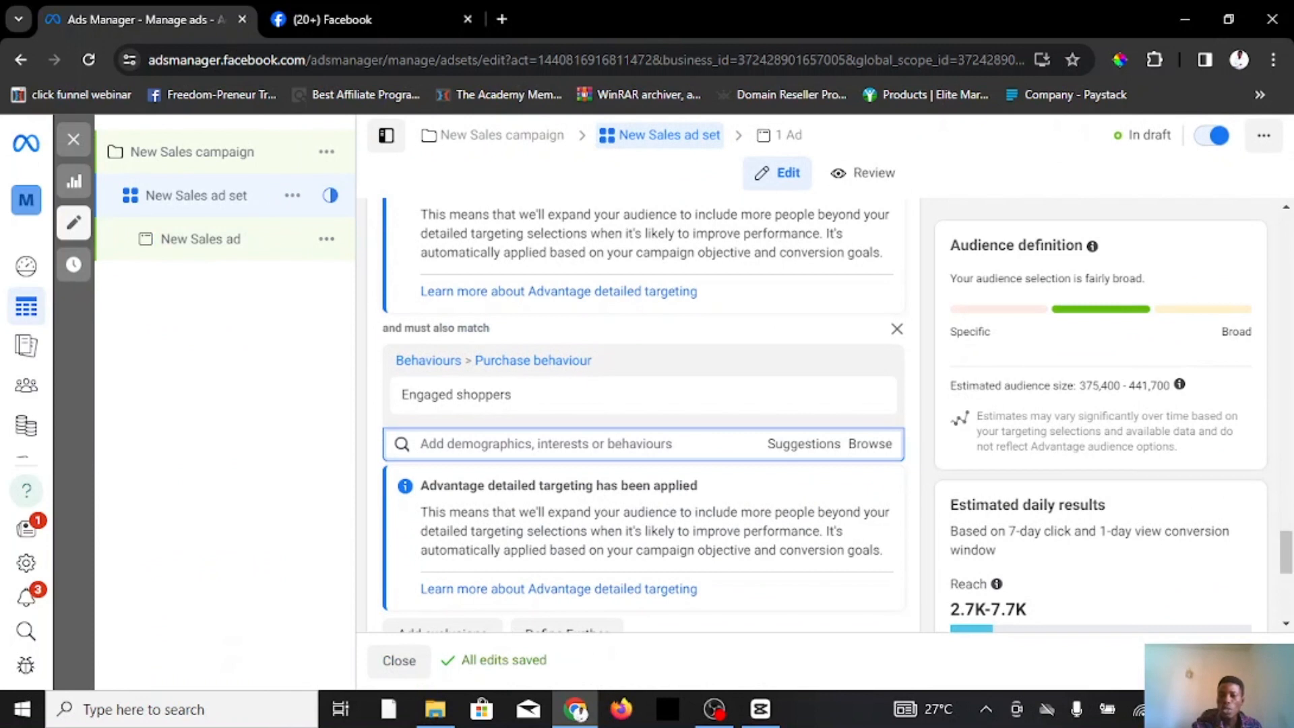
scroll(644, 414, down, 5)
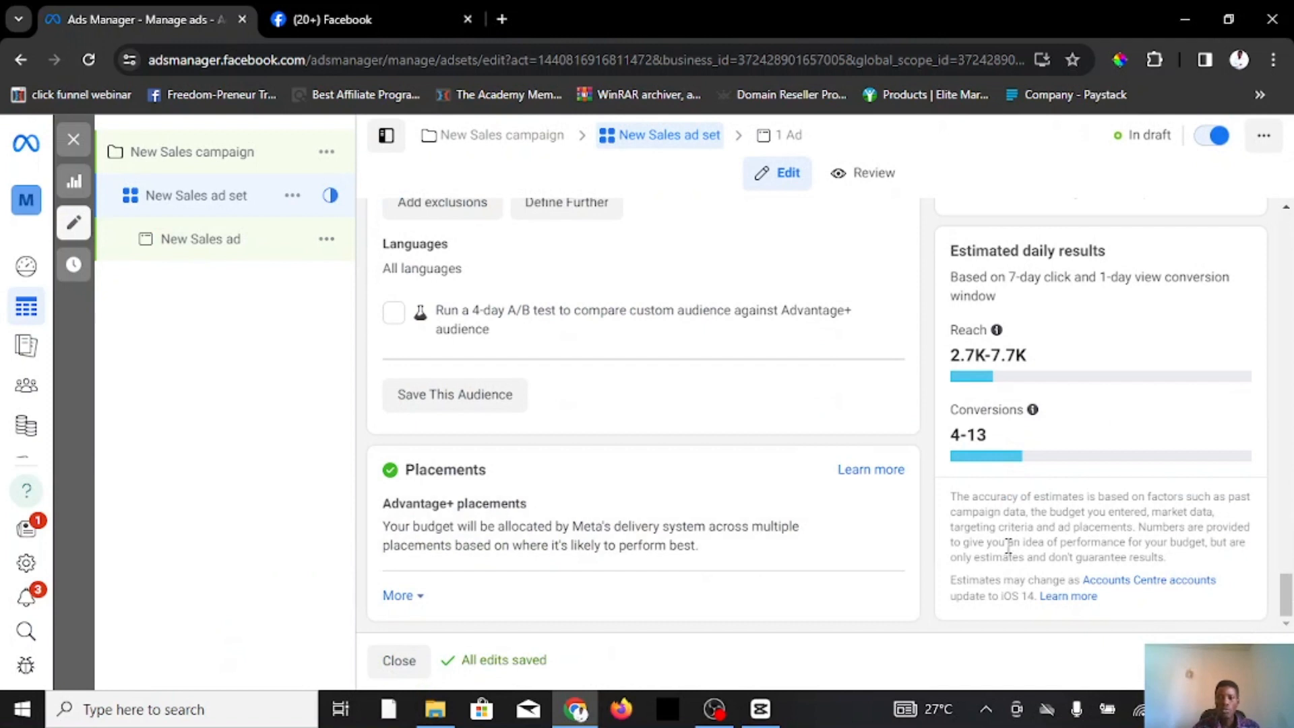
scroll(1008, 546, up, 4)
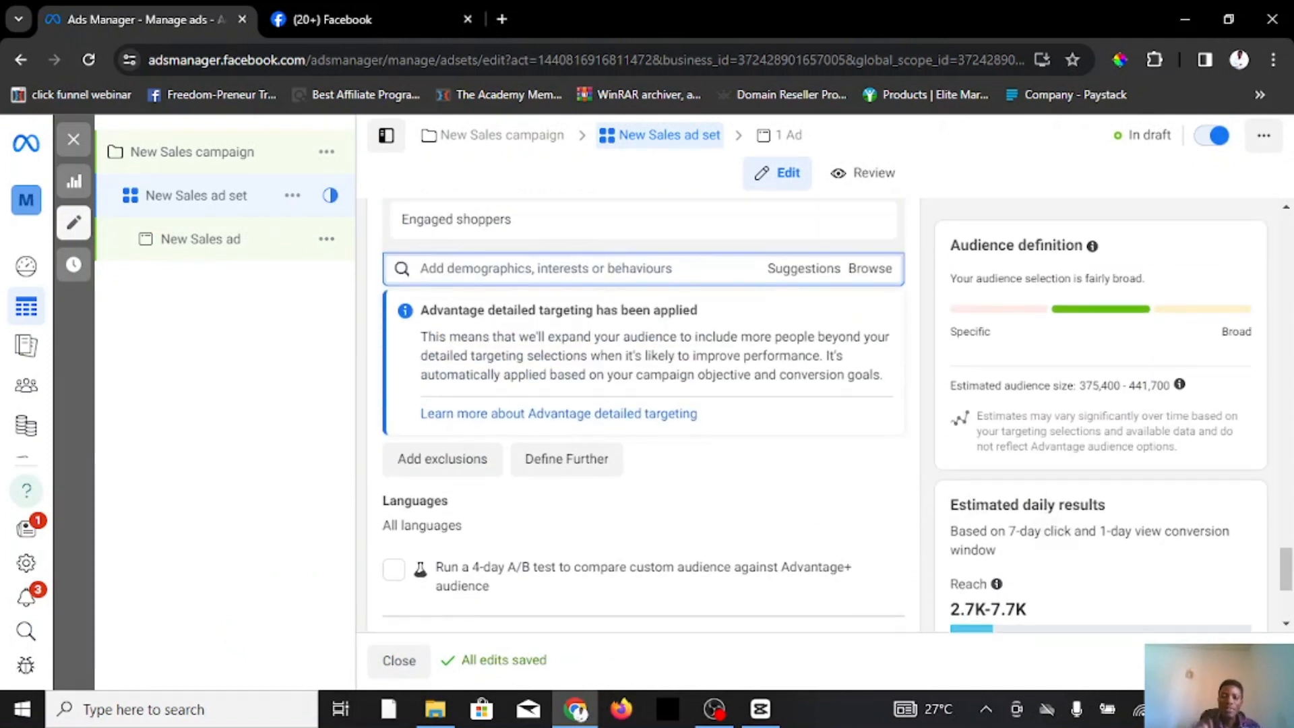